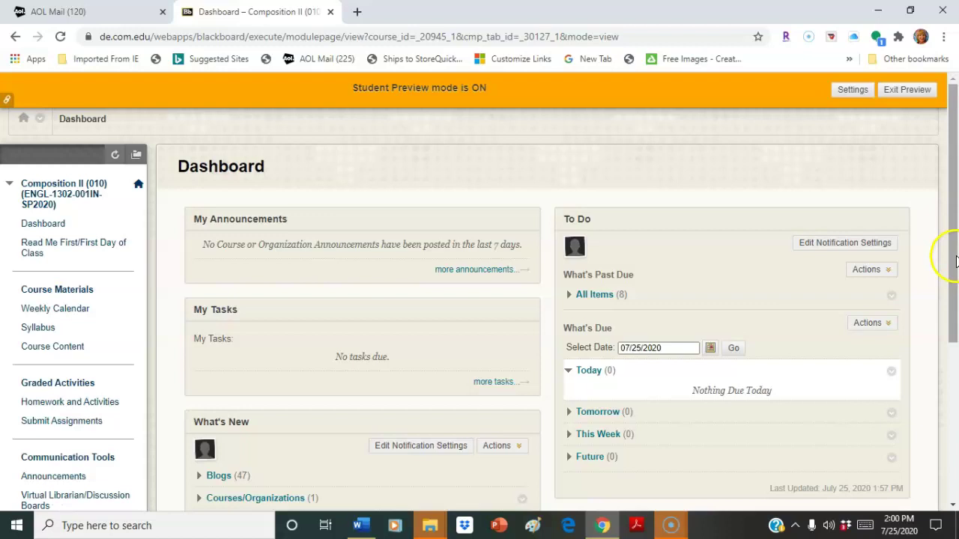
Step: From Submit Assignments, open the Introduction assignment's upload page (due February 24, 2020, 100 points)
{"action": "left_click_drag", "start_coordinate": [956, 260], "coordinate": [953, 283]}
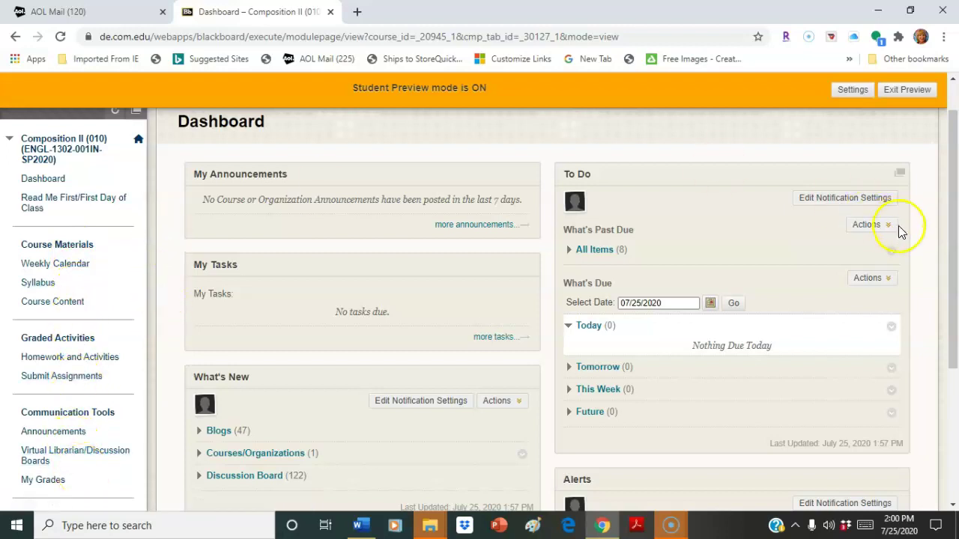
{"action": "left_click", "coordinate": [79, 377]}
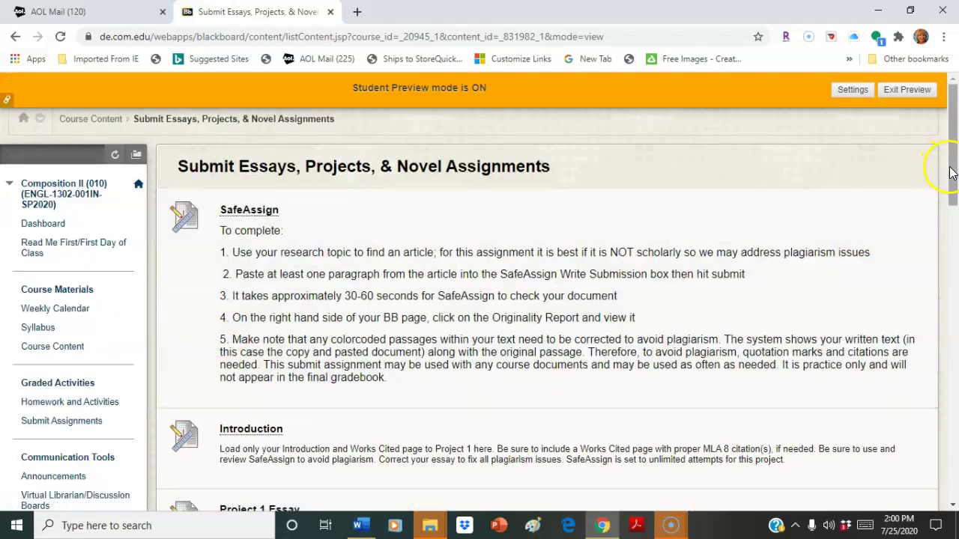
{"action": "left_click_drag", "start_coordinate": [948, 172], "coordinate": [951, 247]}
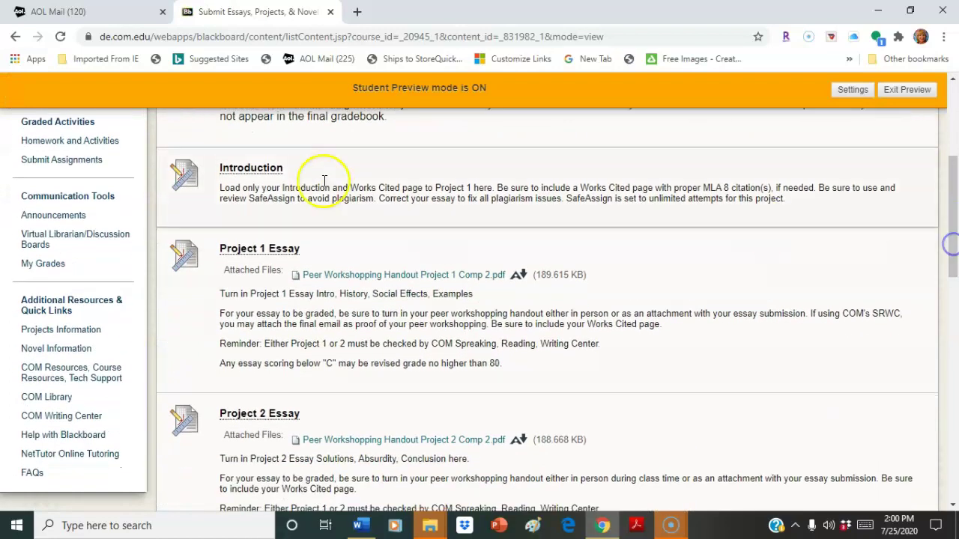
{"action": "left_click", "coordinate": [242, 177]}
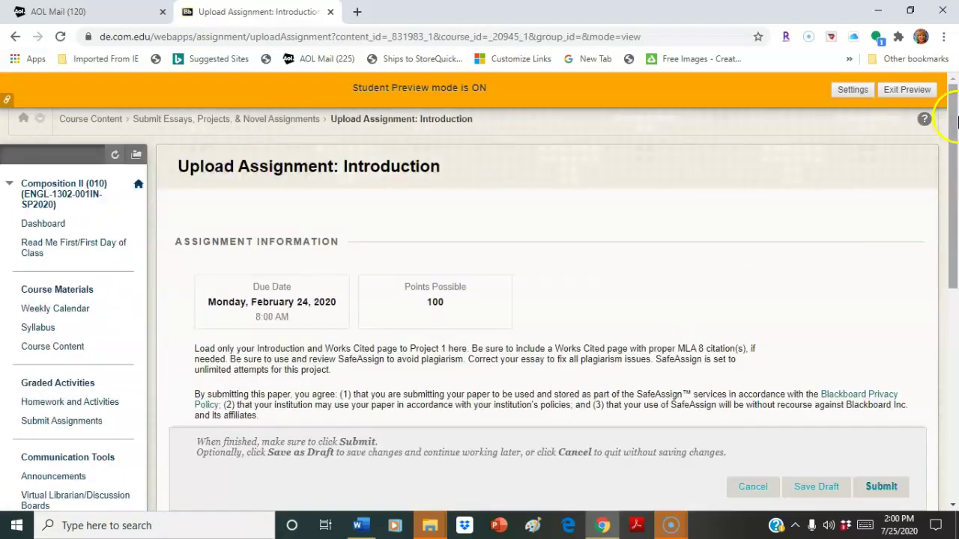
{"action": "left_click_drag", "start_coordinate": [953, 120], "coordinate": [956, 270]}
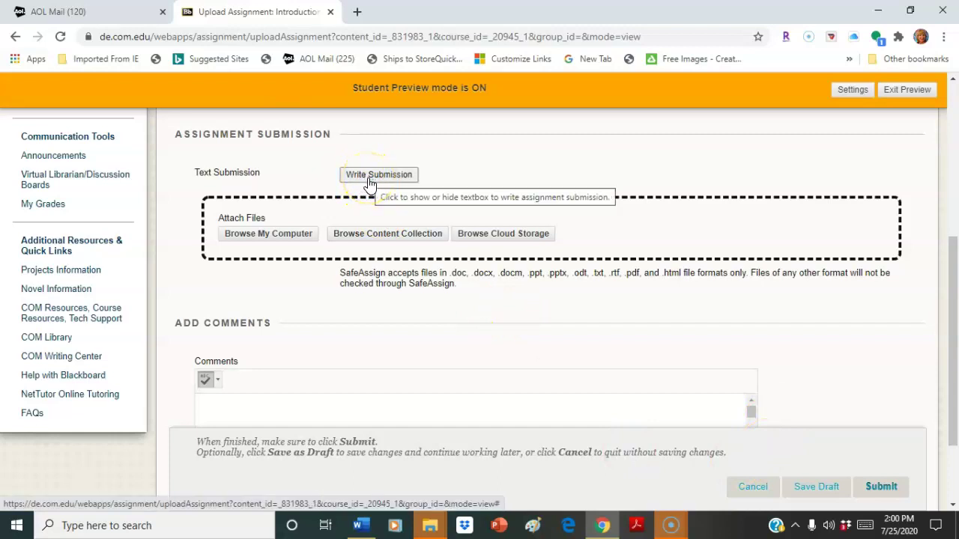
{"action": "left_click", "coordinate": [257, 237]}
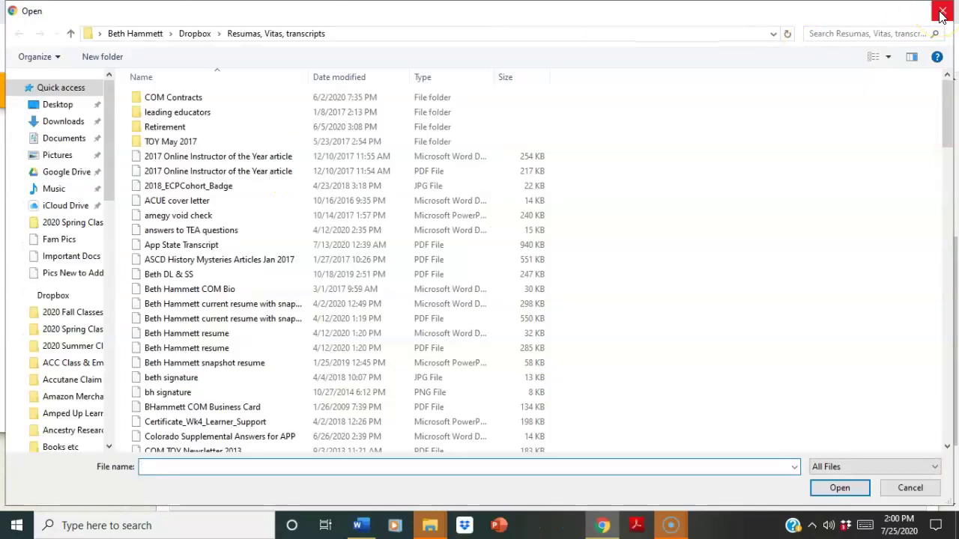
{"action": "left_click", "coordinate": [942, 12]}
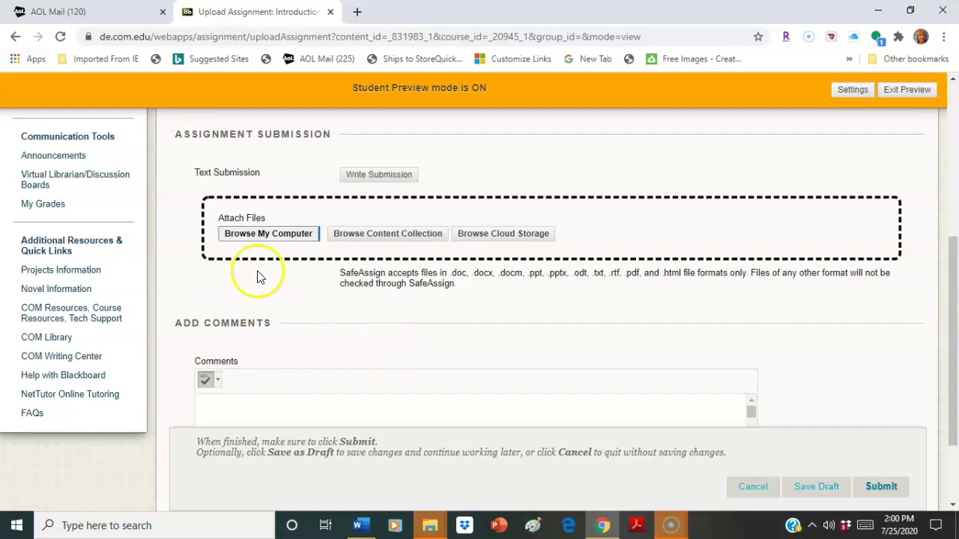
{"action": "left_click", "coordinate": [507, 234]}
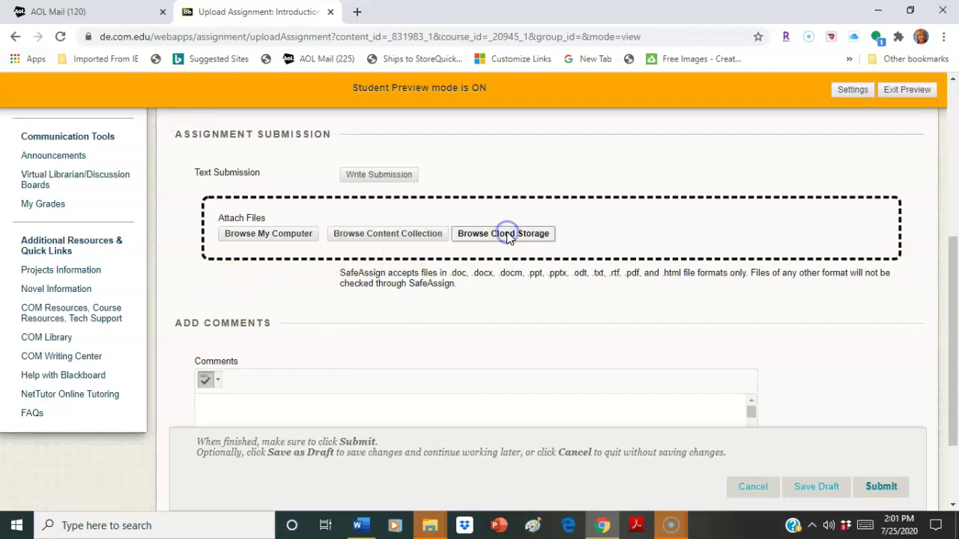
{"action": "left_click", "coordinate": [659, 133]}
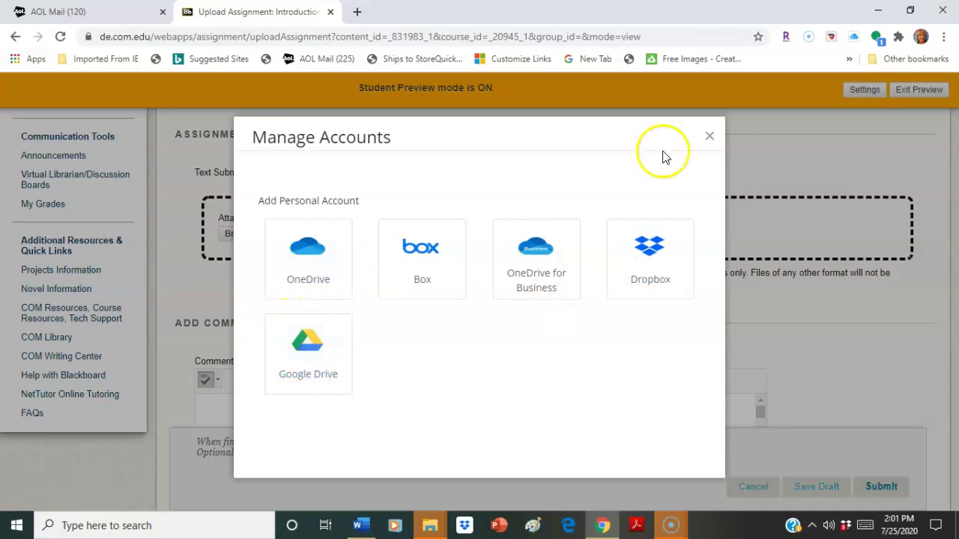
{"action": "left_click", "coordinate": [708, 140]}
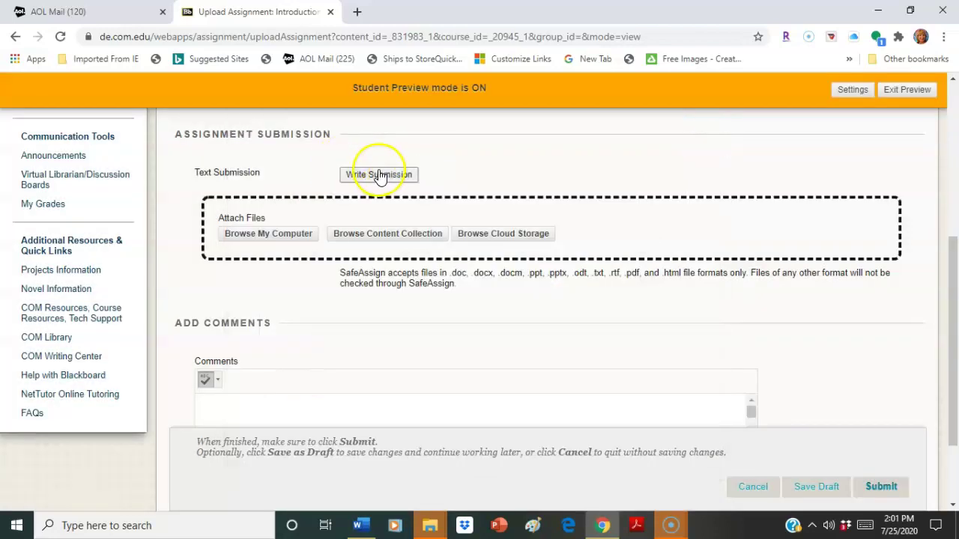
Step: Write the text submission 'Introduction.' and submit it for the Introduction assignment
{"action": "left_click", "coordinate": [374, 174]}
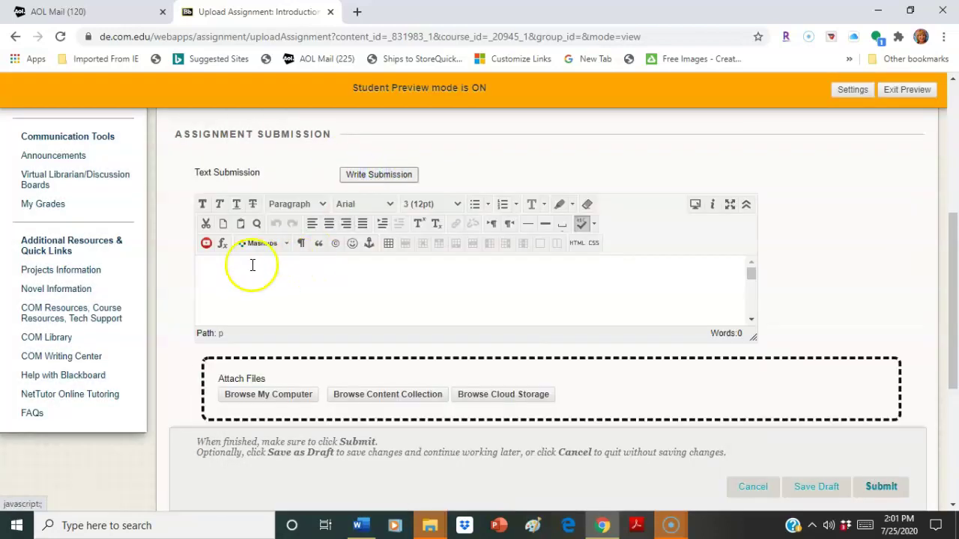
{"action": "left_click", "coordinate": [216, 280]}
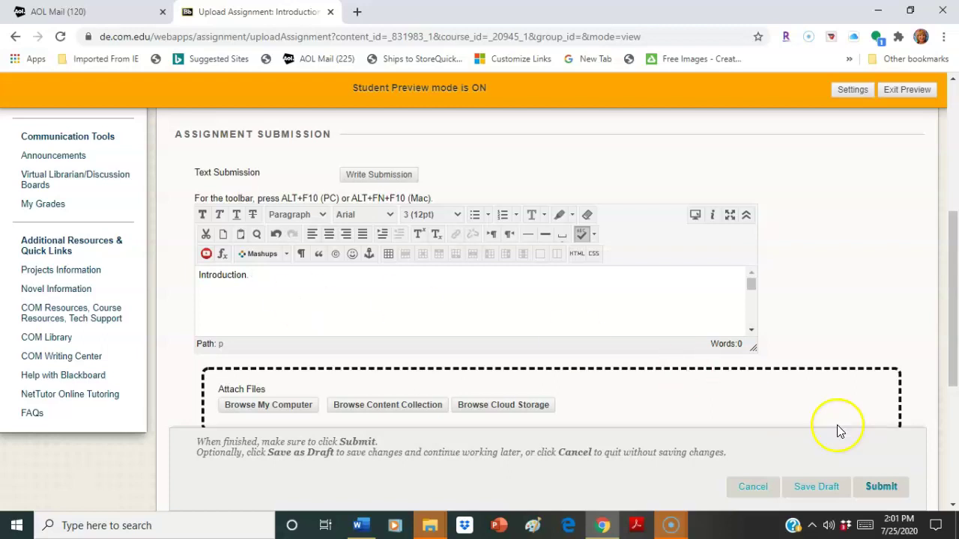
{"action": "left_click", "coordinate": [884, 486]}
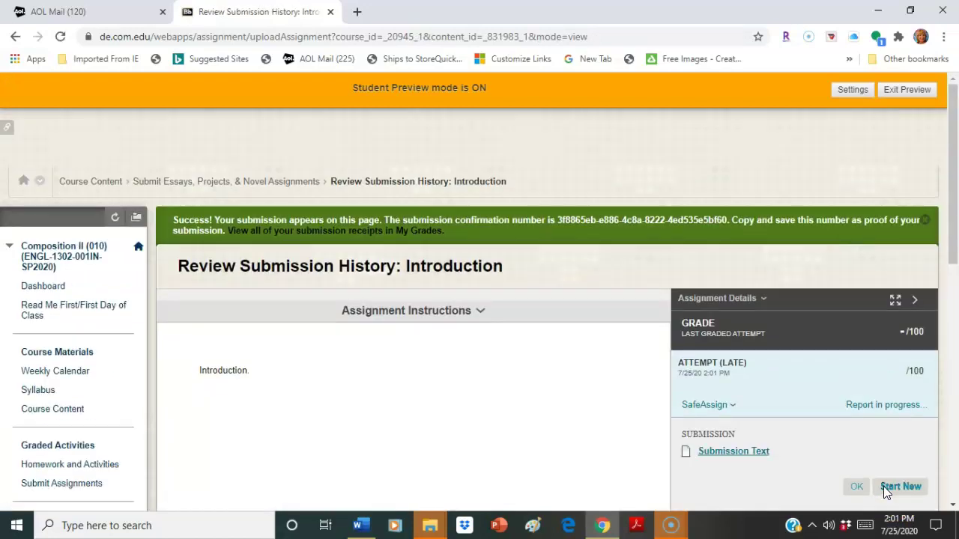
Step: Exit student preview, deleting the preview user and all its data
{"action": "left_click_drag", "start_coordinate": [955, 147], "coordinate": [956, 154]}
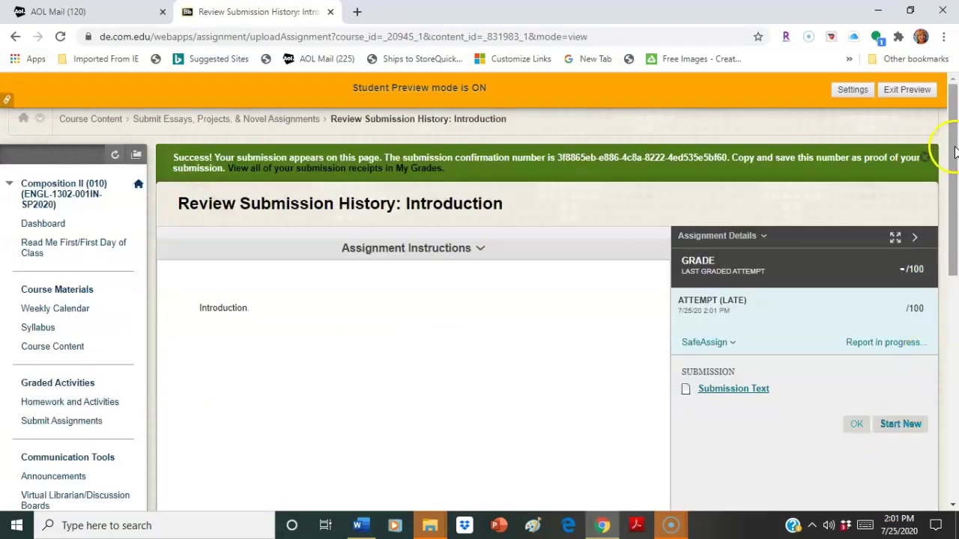
{"action": "scroll", "coordinate": [954, 152], "scroll_direction": "down", "scroll_amount": 1}
{"action": "scroll", "coordinate": [955, 152], "scroll_direction": "up", "scroll_amount": 1}
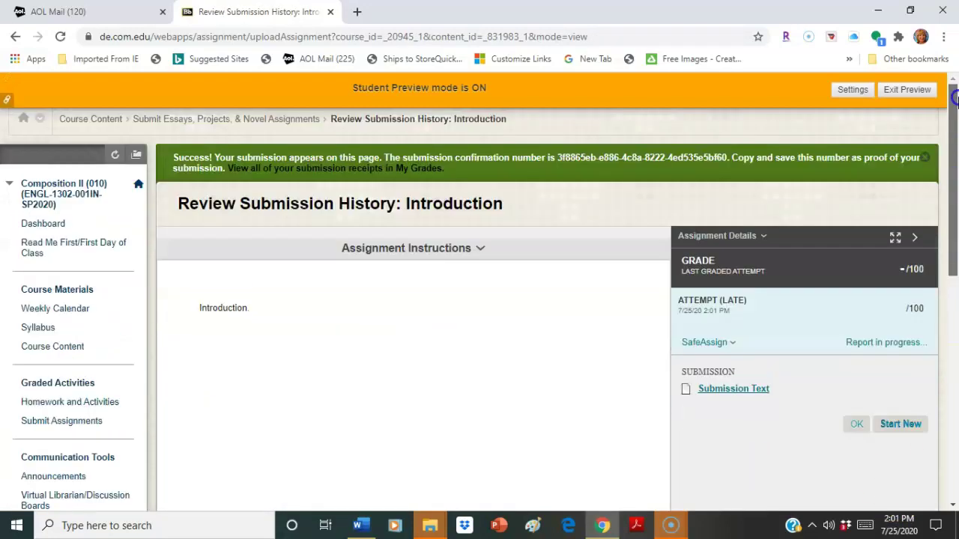
{"action": "left_click", "coordinate": [914, 93]}
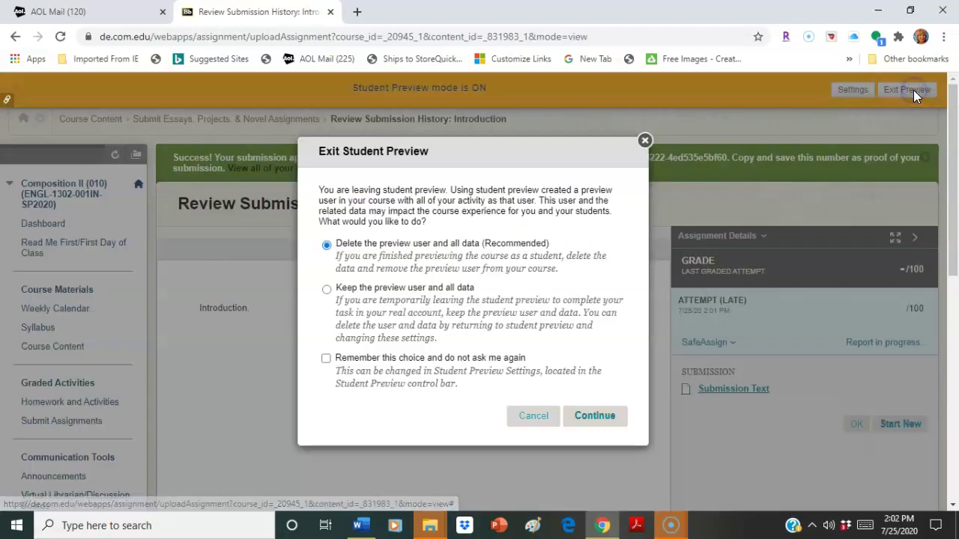
{"action": "left_click", "coordinate": [592, 421]}
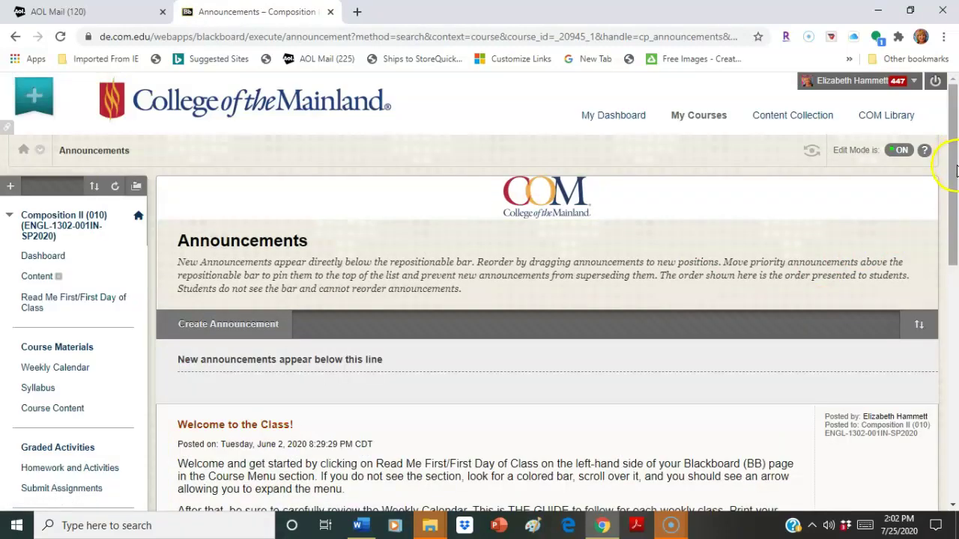
Step: In the Full Grade Center, open the student's 93.00 Project 2 Essay attempt for grading
{"action": "left_click_drag", "start_coordinate": [956, 170], "coordinate": [954, 439]}
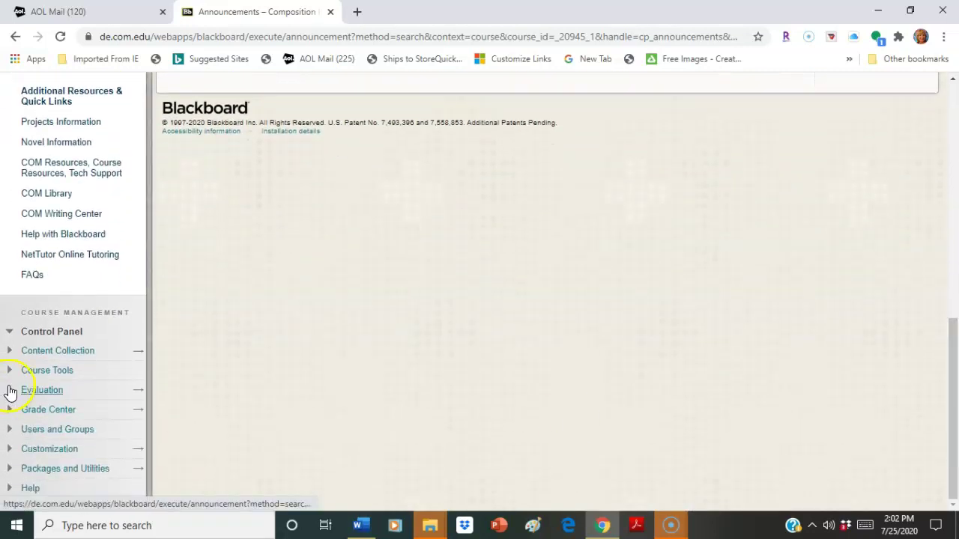
{"action": "left_click", "coordinate": [43, 409]}
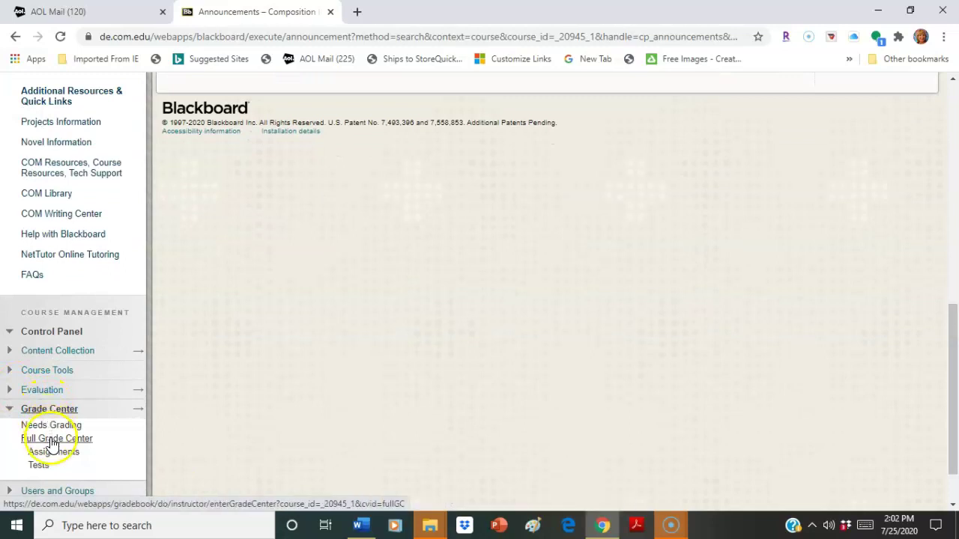
{"action": "left_click", "coordinate": [53, 441]}
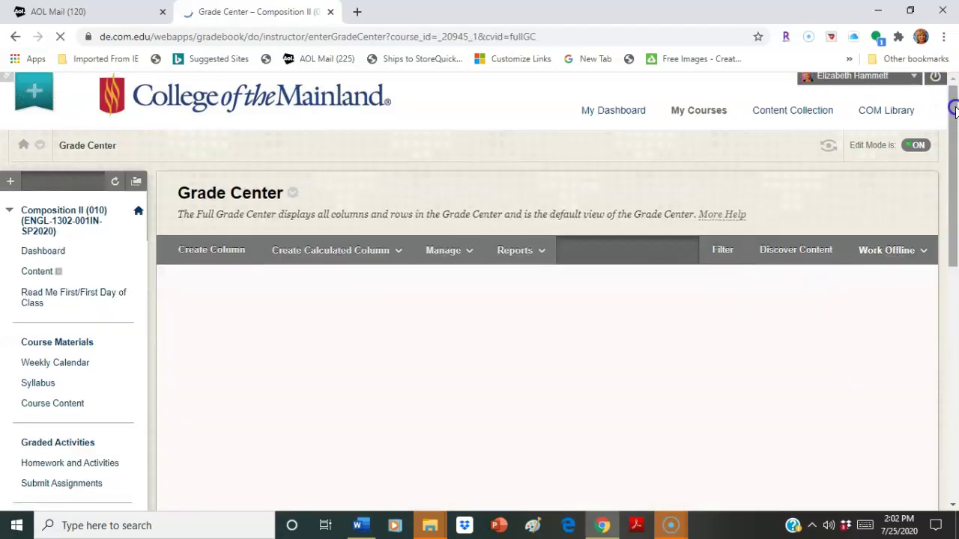
{"action": "left_click_drag", "start_coordinate": [953, 78], "coordinate": [955, 255]}
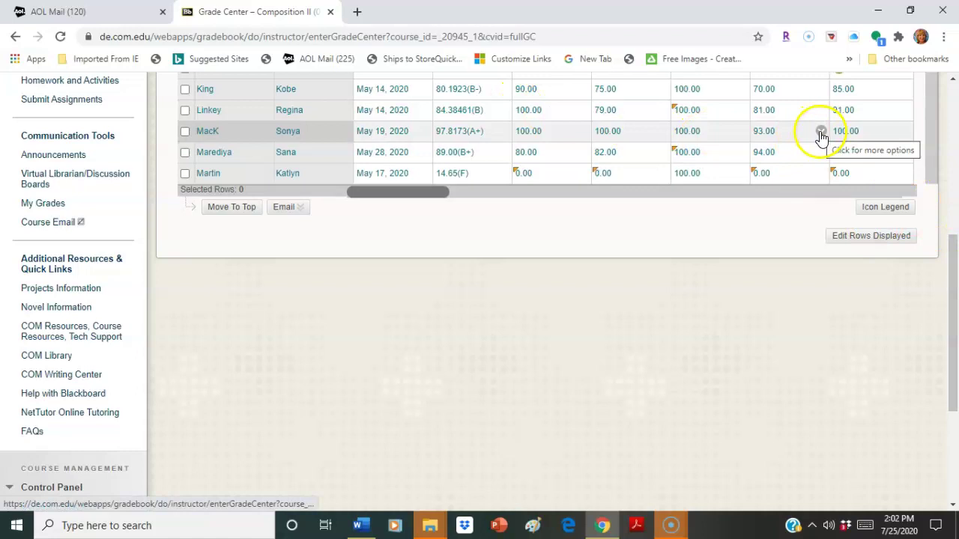
{"action": "left_click", "coordinate": [821, 133]}
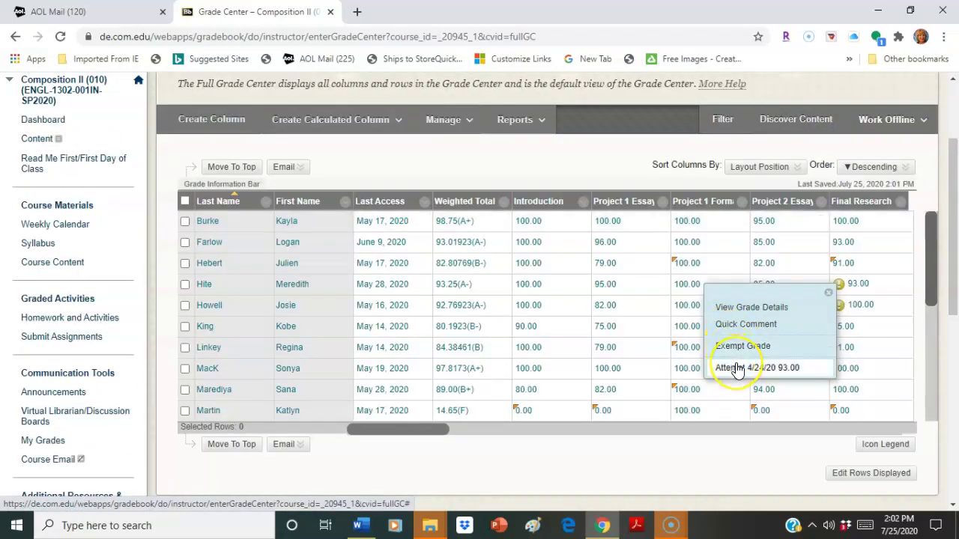
{"action": "left_click", "coordinate": [738, 368]}
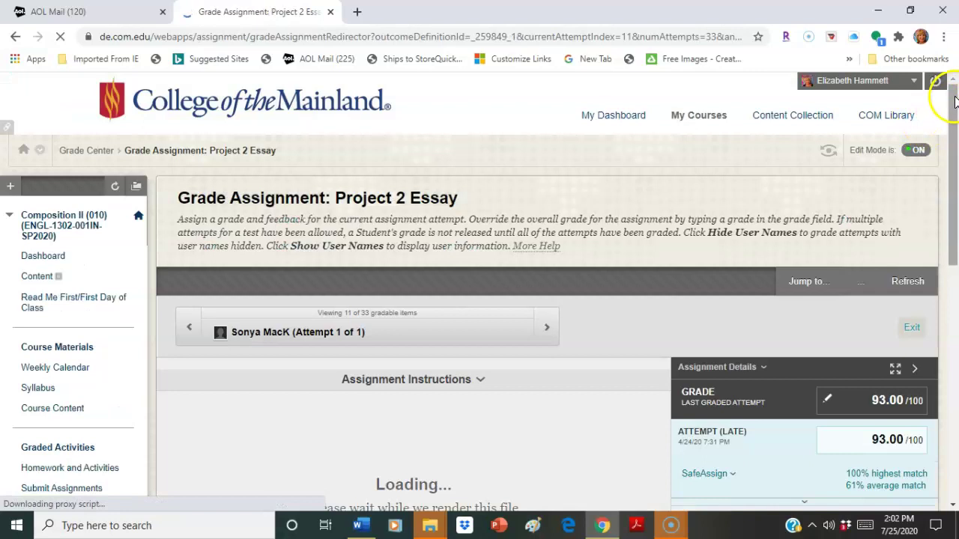
Step: Open the 'Missing Children Epidemic' essay in the grading viewer and dismiss the thumbnails/outline options
{"action": "scroll", "coordinate": [951, 120], "scroll_direction": "down", "scroll_amount": 1}
{"action": "left_click_drag", "start_coordinate": [955, 123], "coordinate": [957, 212]}
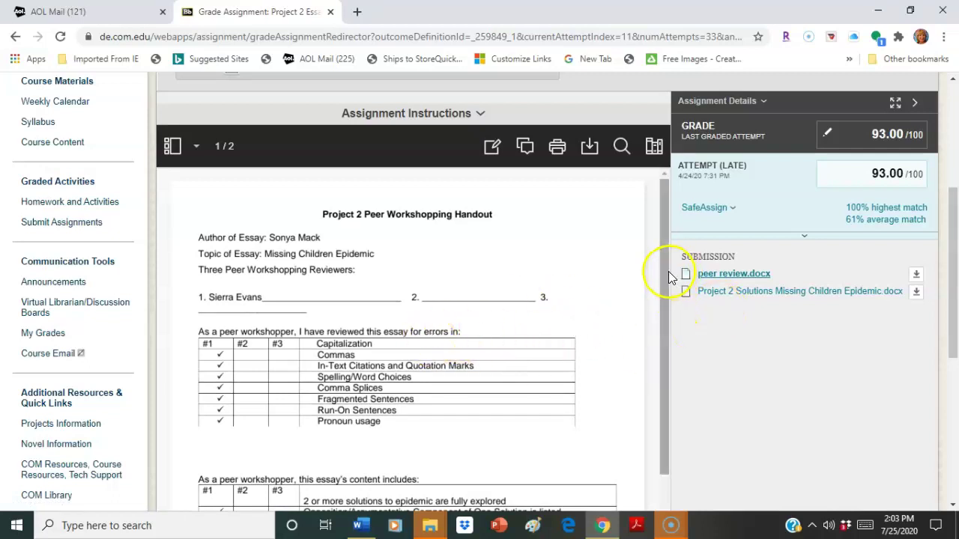
{"action": "left_click", "coordinate": [747, 296]}
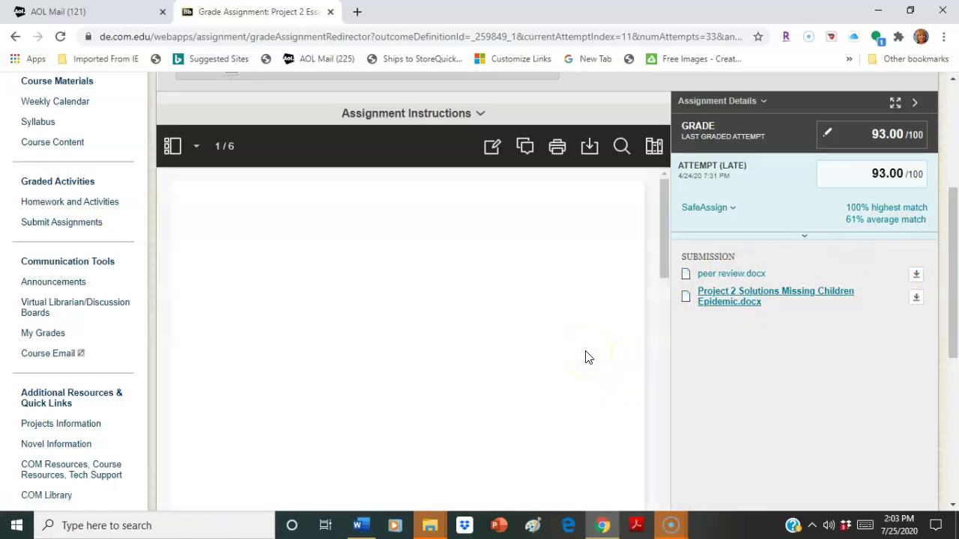
{"action": "left_click", "coordinate": [614, 278]}
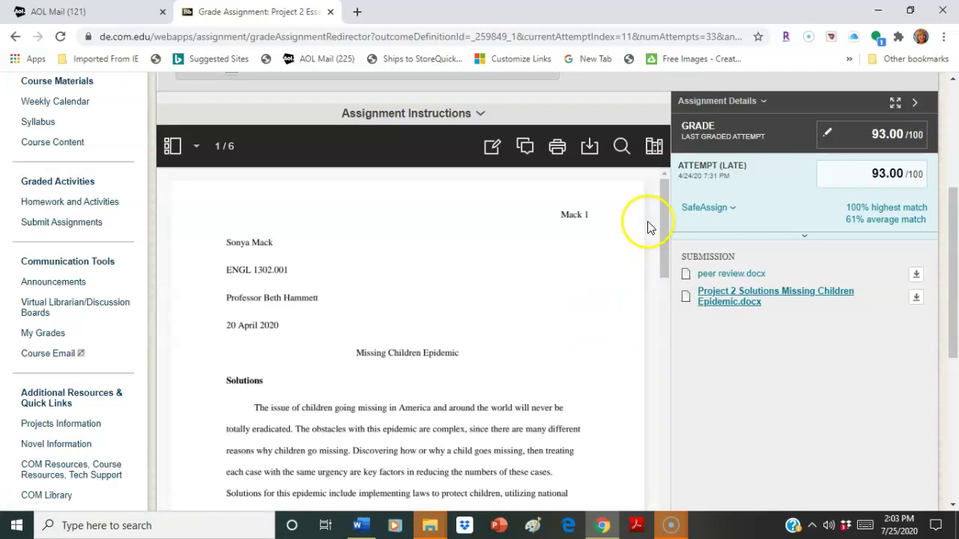
{"action": "mouse_move", "coordinate": [665, 222]}
{"action": "left_mouse_down"}
{"action": "mouse_move", "coordinate": [668, 233]}
{"action": "mouse_move", "coordinate": [667, 206]}
{"action": "left_mouse_up"}
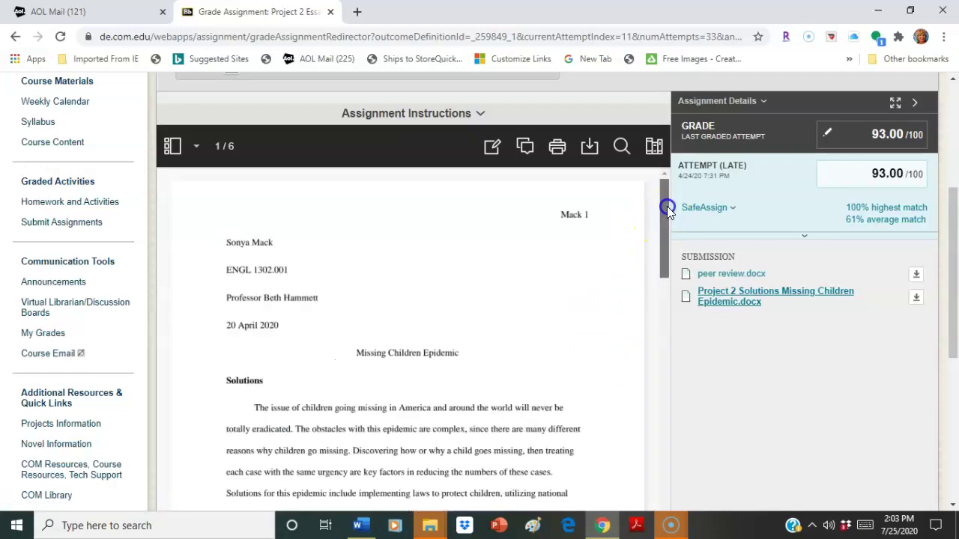
{"action": "left_click", "coordinate": [197, 148]}
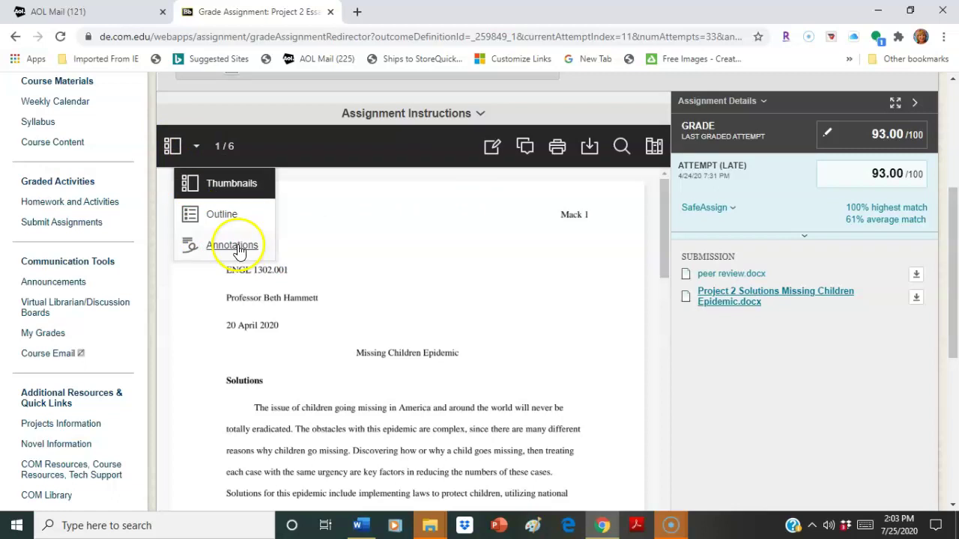
{"action": "left_click", "coordinate": [450, 233]}
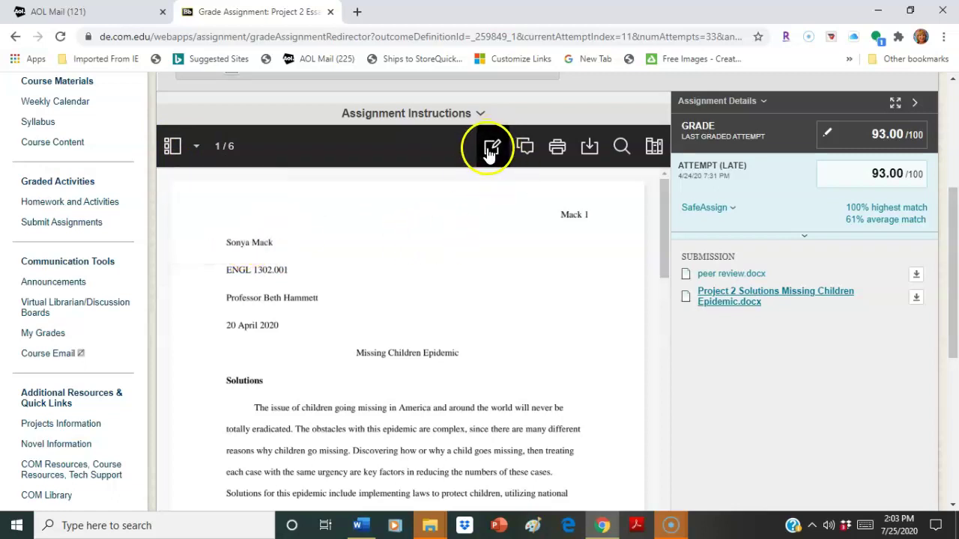
Step: Draw blue freehand marks around the essay title with the Pencil Drawing tool
{"action": "left_click", "coordinate": [490, 150]}
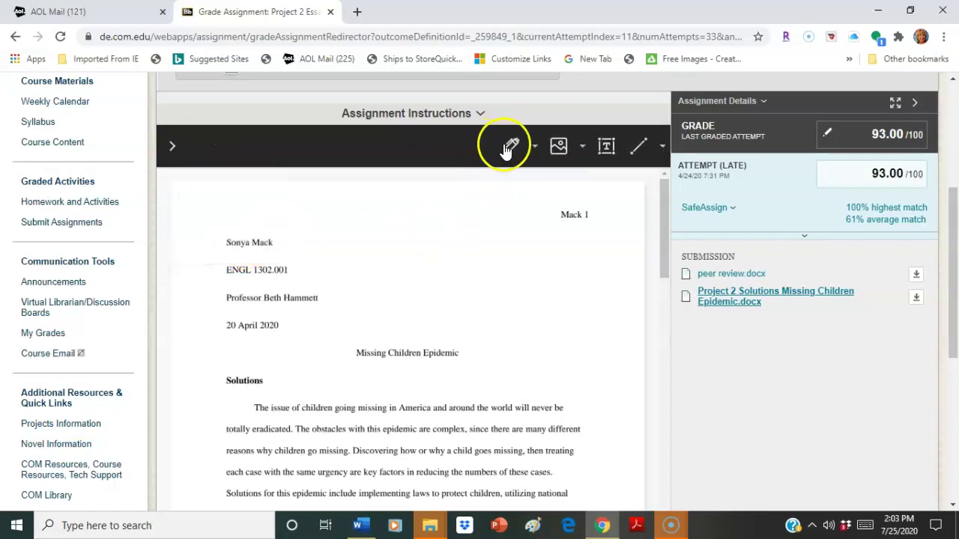
{"action": "left_click", "coordinate": [533, 148]}
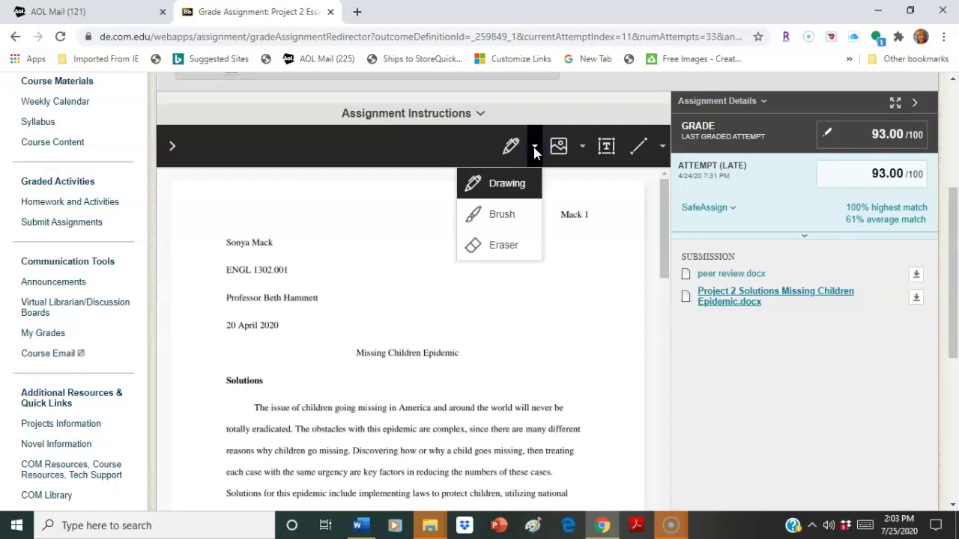
{"action": "left_click", "coordinate": [501, 192]}
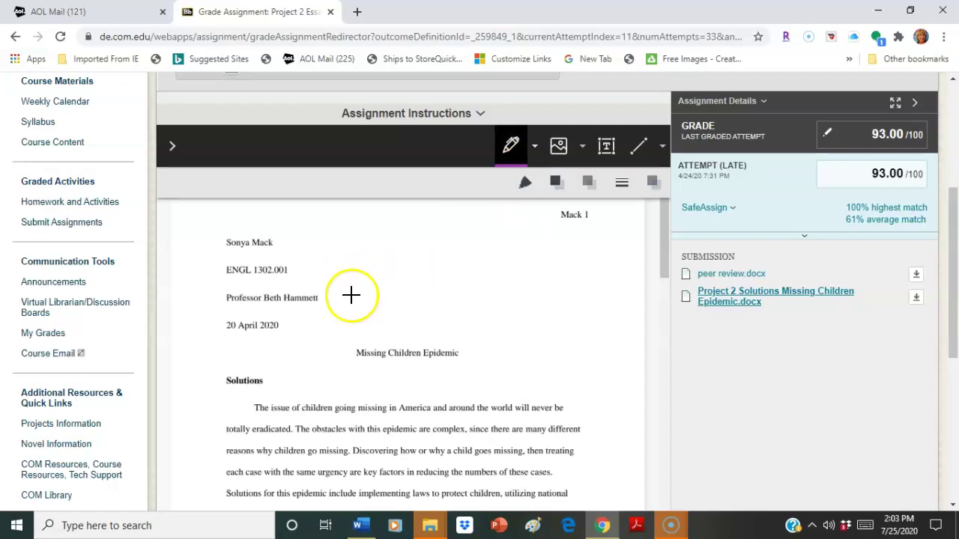
{"action": "left_click", "coordinate": [378, 342]}
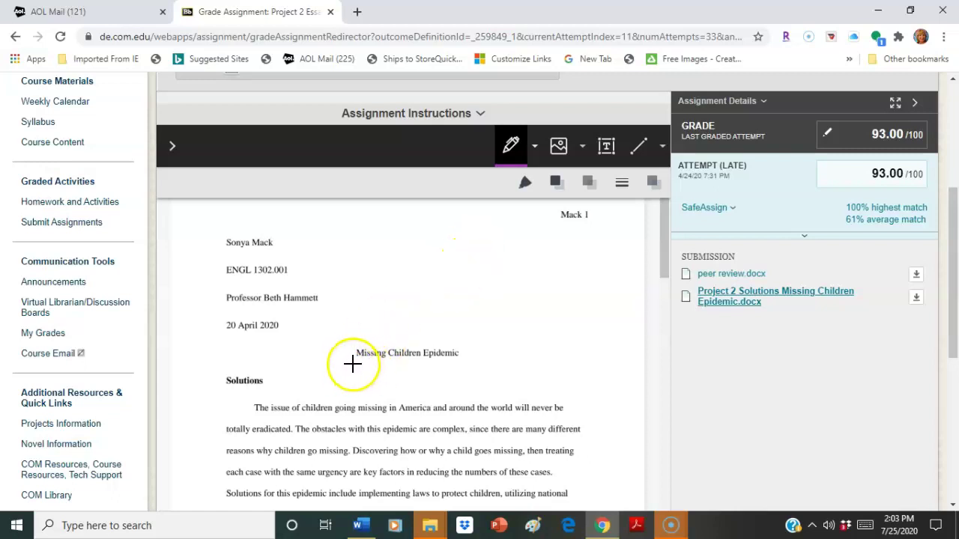
{"action": "mouse_move", "coordinate": [352, 365]}
{"action": "left_mouse_down"}
{"action": "mouse_move", "coordinate": [384, 355]}
{"action": "mouse_move", "coordinate": [400, 328]}
{"action": "mouse_move", "coordinate": [384, 355]}
{"action": "mouse_move", "coordinate": [435, 355]}
{"action": "mouse_move", "coordinate": [407, 371]}
{"action": "left_mouse_up"}
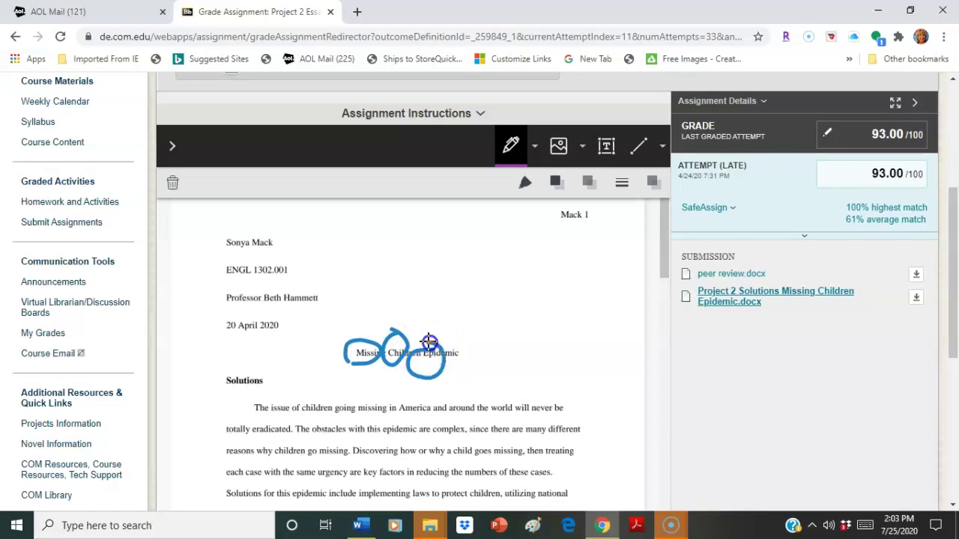
{"action": "left_click", "coordinate": [524, 182]}
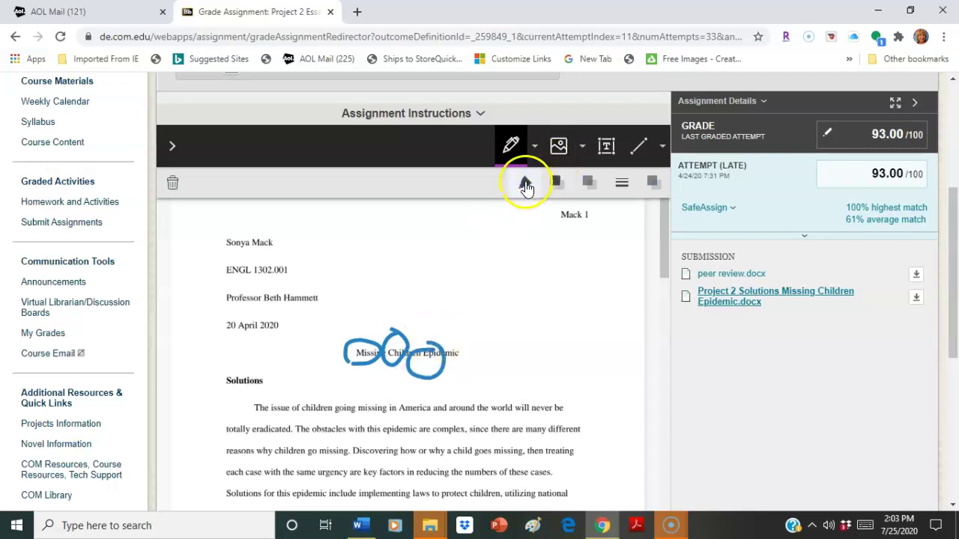
{"action": "left_click", "coordinate": [405, 368]}
{"action": "left_click_drag", "start_coordinate": [344, 333], "coordinate": [344, 280]}
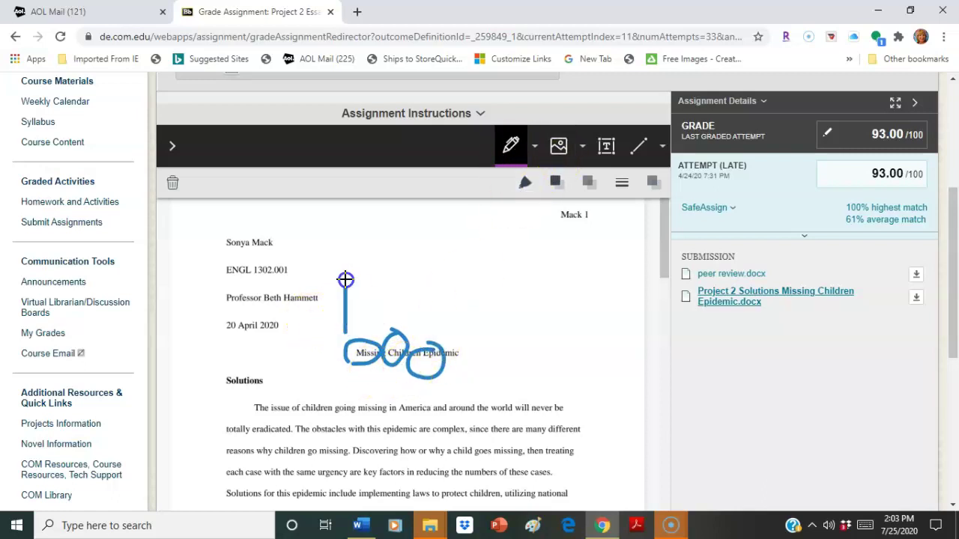
{"action": "left_click", "coordinate": [527, 185]}
Step: Erase the blue marks with the Pencil Eraser, then select the Text tool
{"action": "left_click", "coordinate": [528, 153]}
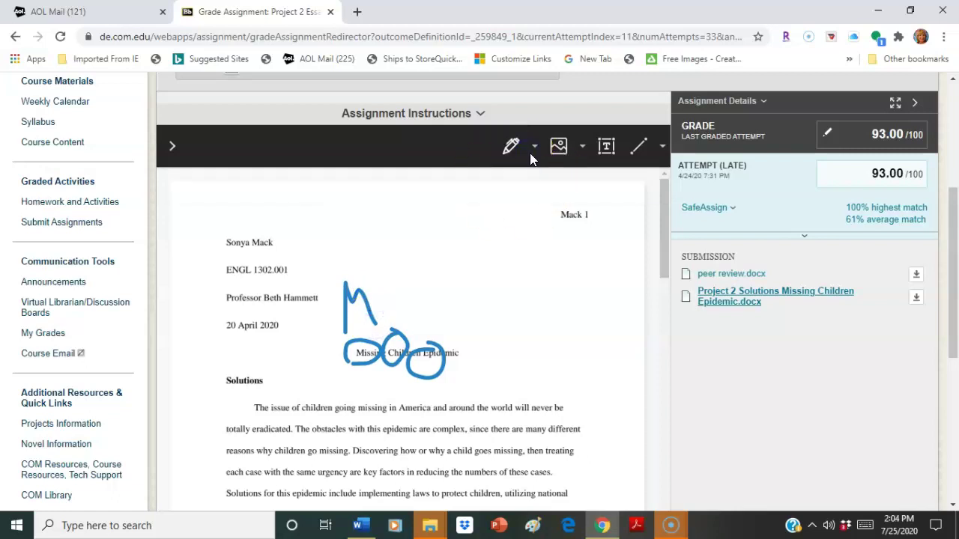
{"action": "left_click", "coordinate": [533, 149]}
{"action": "left_click", "coordinate": [504, 244]}
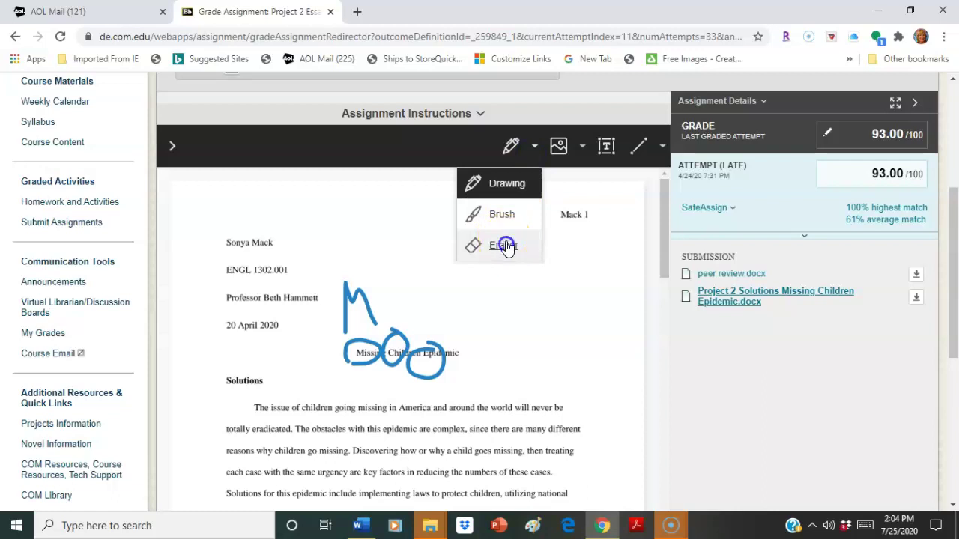
{"action": "left_click_drag", "start_coordinate": [368, 300], "coordinate": [353, 294]}
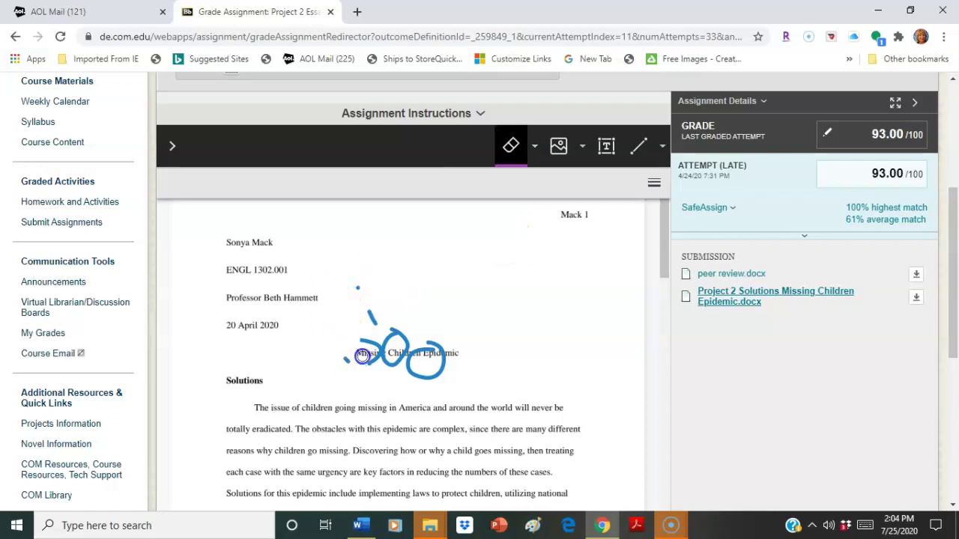
{"action": "mouse_move", "coordinate": [395, 342]}
{"action": "left_mouse_down"}
{"action": "mouse_move", "coordinate": [359, 359]}
{"action": "mouse_move", "coordinate": [367, 327]}
{"action": "mouse_move", "coordinate": [373, 335]}
{"action": "left_mouse_up"}
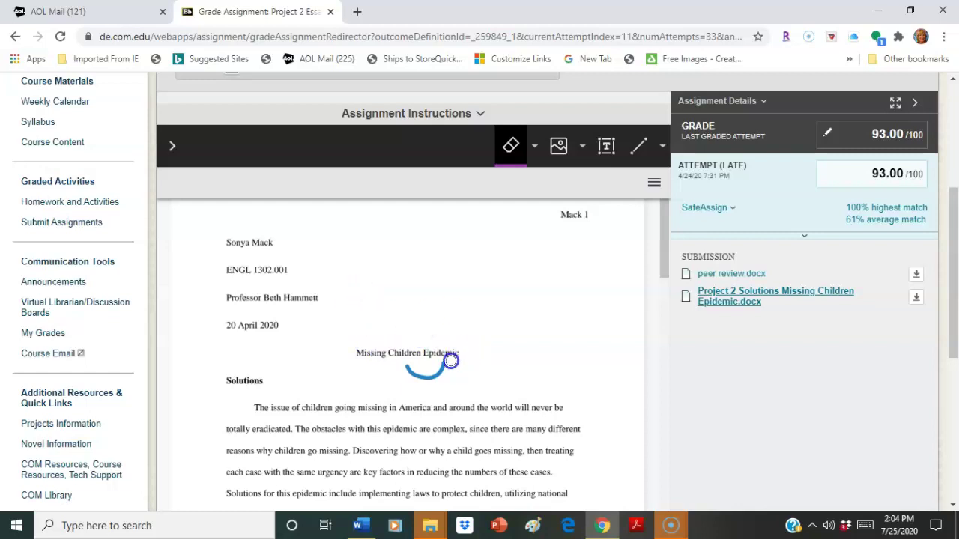
{"action": "left_click", "coordinate": [606, 147]}
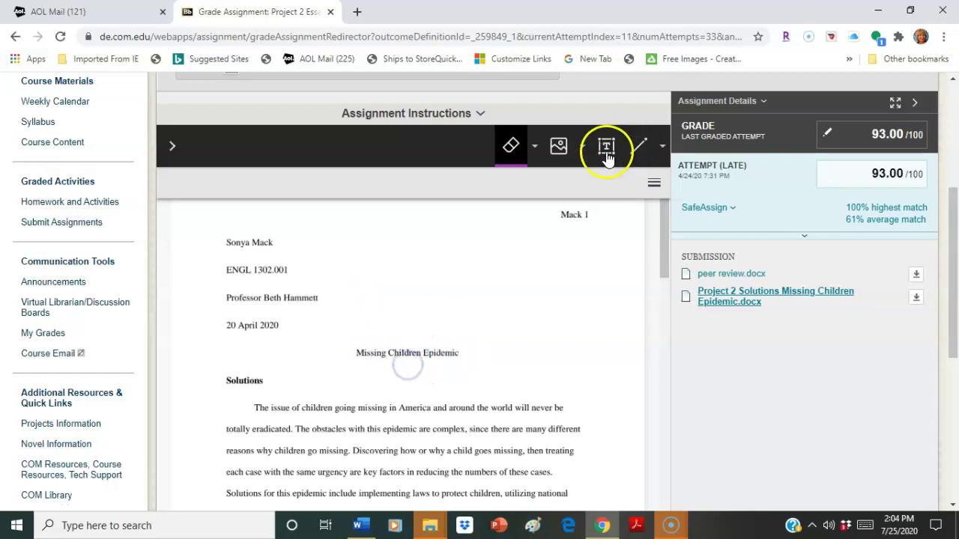
Step: Add a text note beside the professor line asking for capital letters
{"action": "left_click", "coordinate": [366, 301]}
{"action": "type", "text": "JOe"}
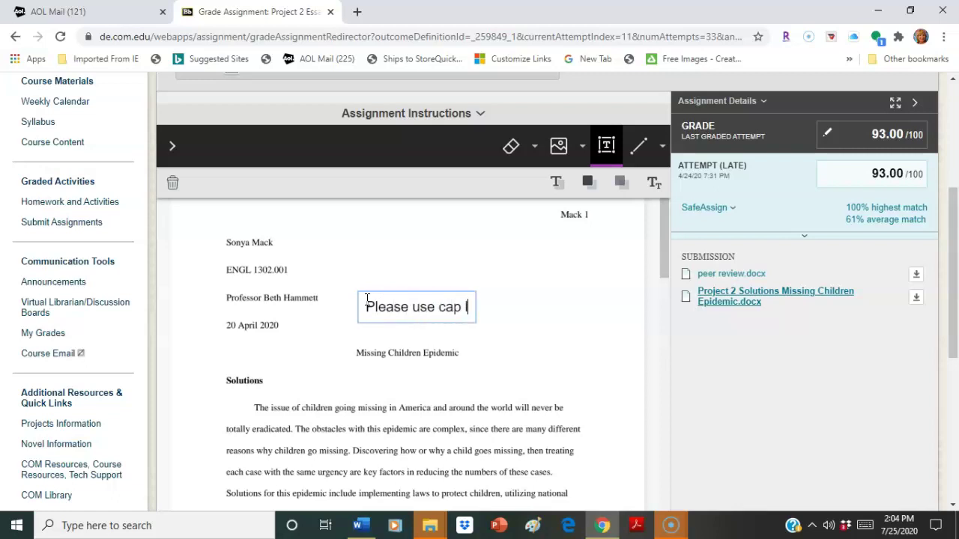
{"action": "left_click_drag", "start_coordinate": [367, 300], "coordinate": [503, 312]}
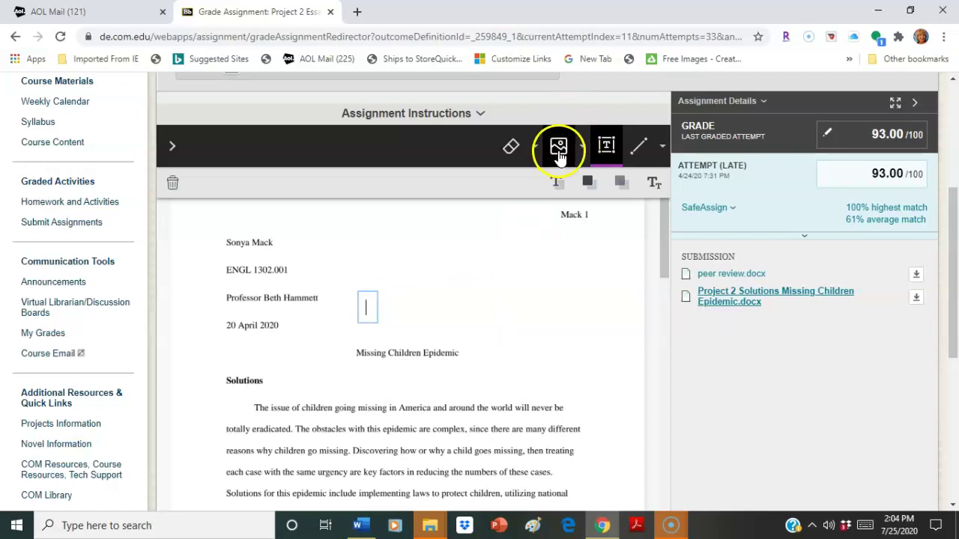
Step: Choose Arrow from the Line tool's shape annotations
{"action": "left_click", "coordinate": [662, 147]}
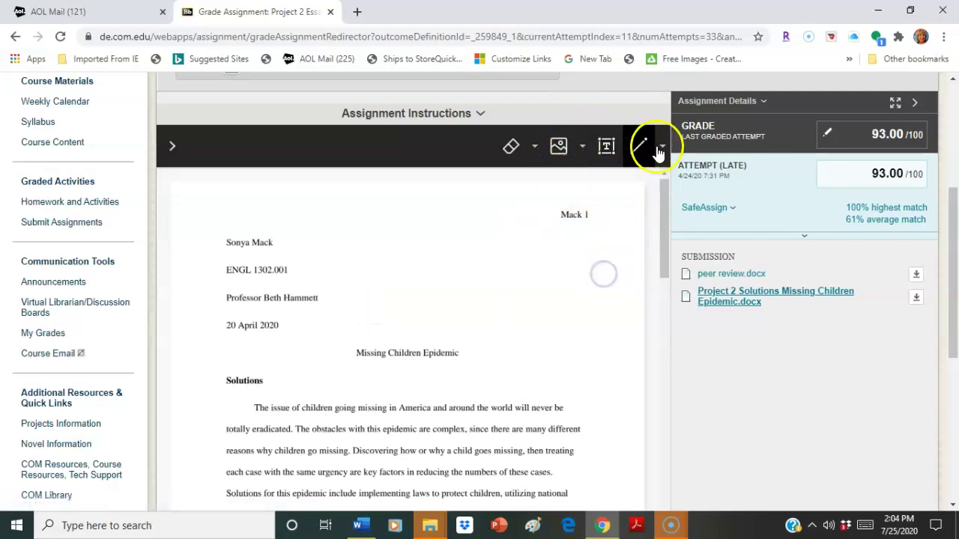
{"action": "left_click", "coordinate": [649, 217]}
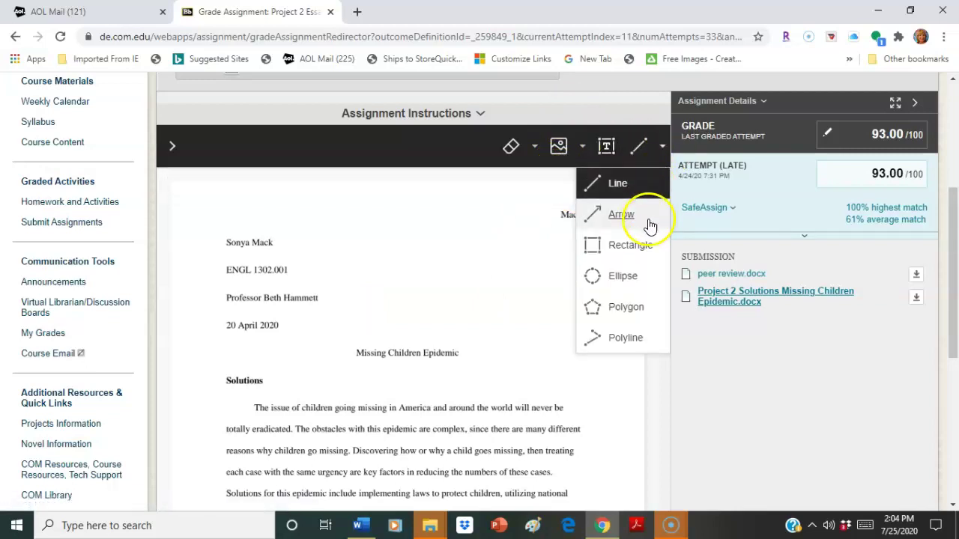
{"action": "left_click", "coordinate": [512, 150]}
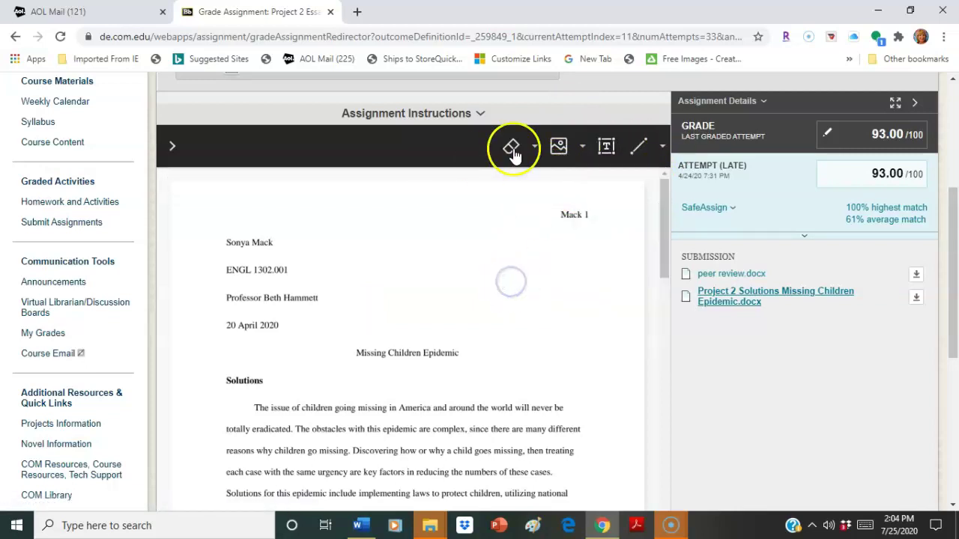
Step: From the Content Library, try placing the 'Citation needed' comment beside the professor line
{"action": "left_click", "coordinate": [171, 147]}
{"action": "left_click", "coordinate": [652, 152]}
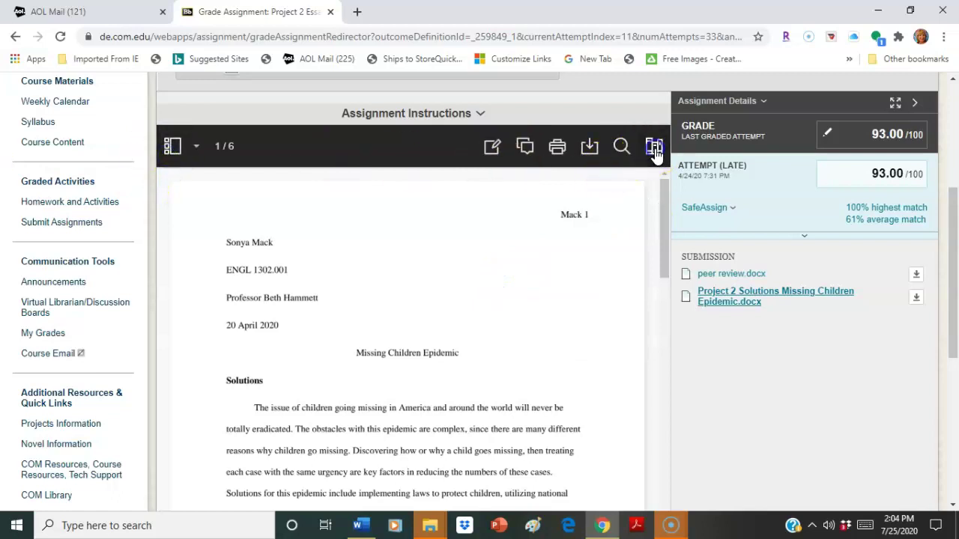
{"action": "left_click", "coordinate": [558, 178]}
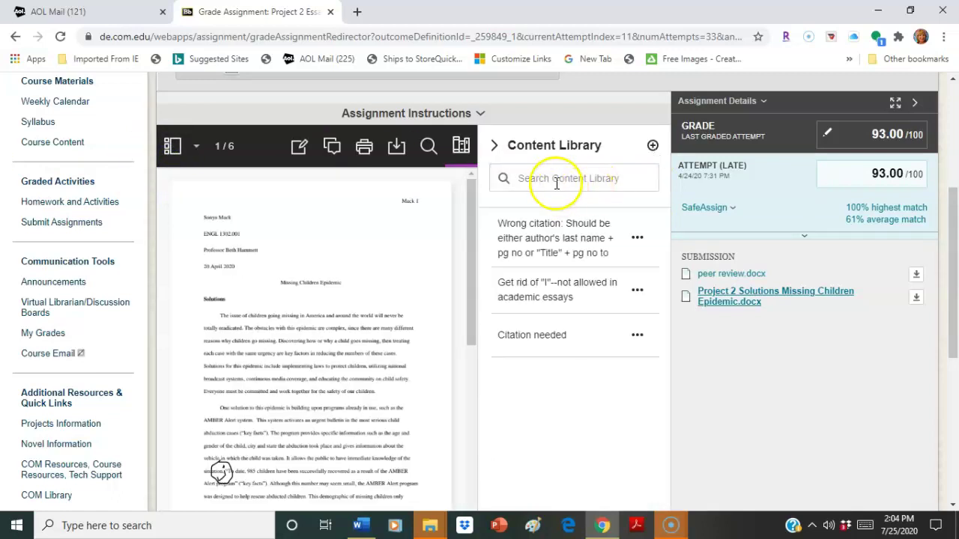
{"action": "left_click", "coordinate": [567, 247]}
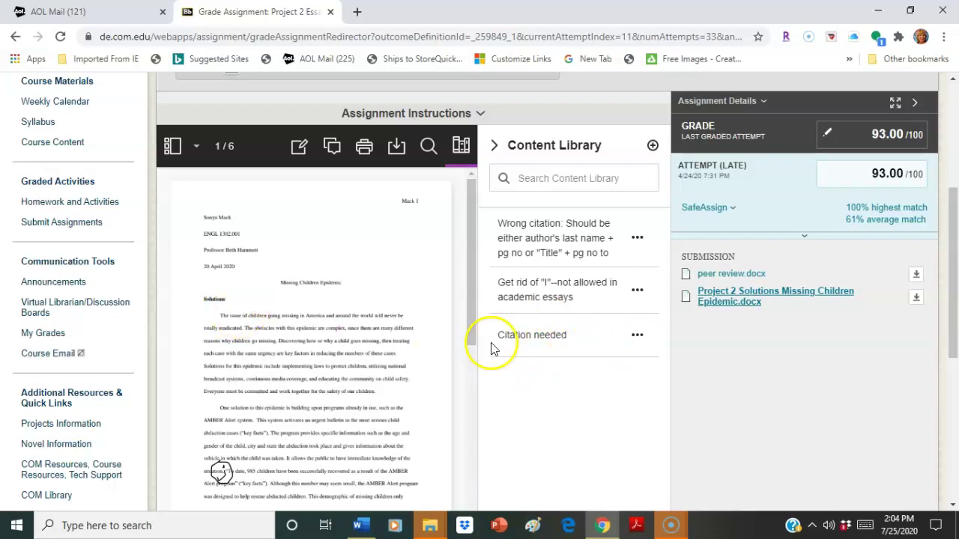
{"action": "left_click", "coordinate": [637, 334]}
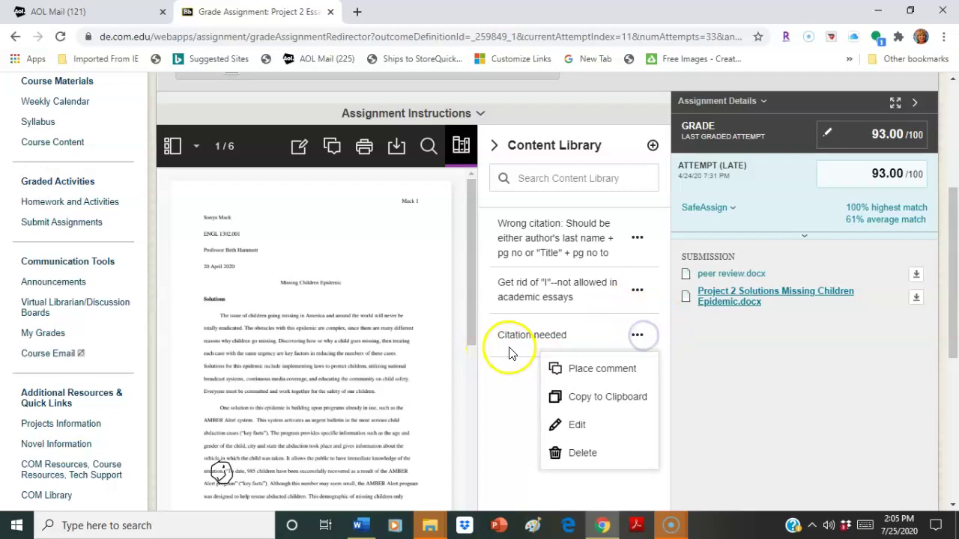
{"action": "left_click", "coordinate": [593, 372]}
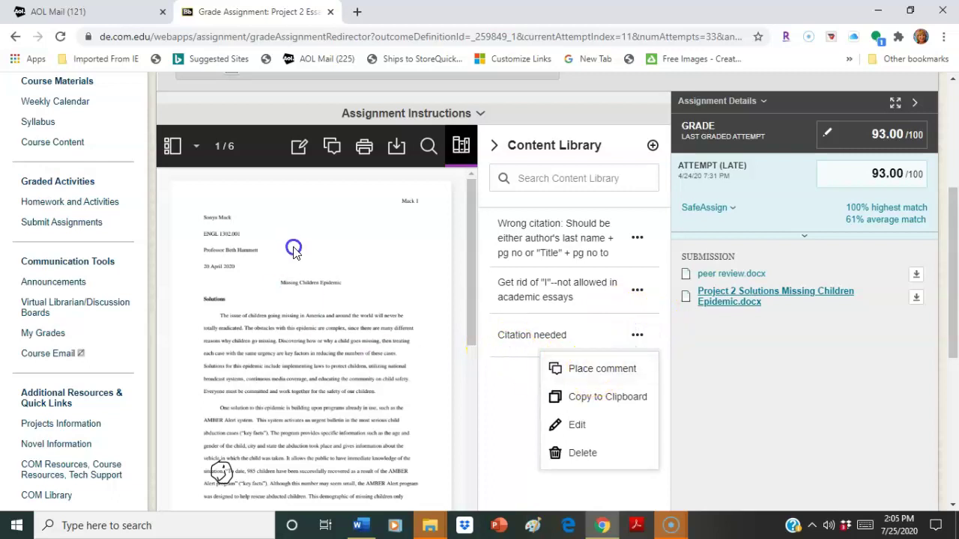
{"action": "left_click", "coordinate": [435, 222]}
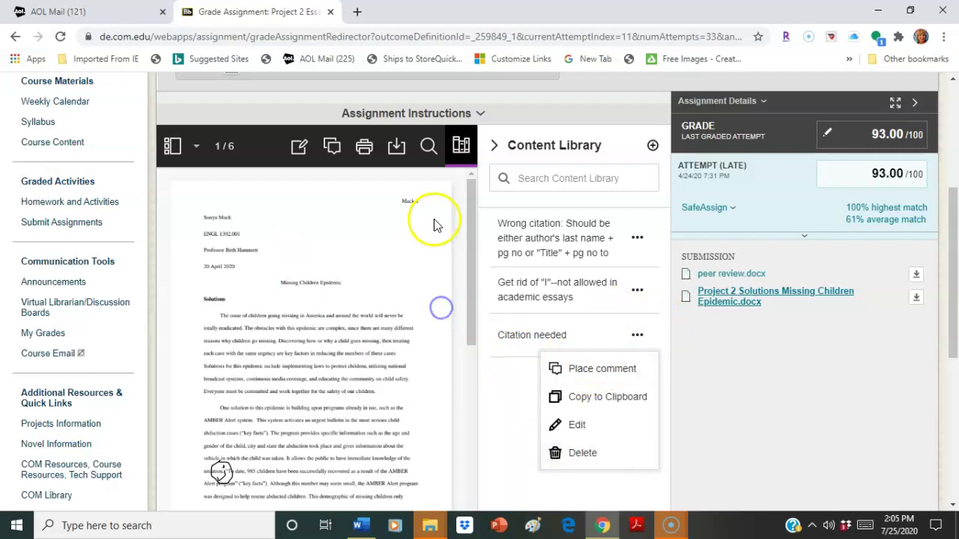
{"action": "left_click", "coordinate": [653, 145]}
Step: Close the comment library and return to the Full Grade Center via the Control Panel
{"action": "left_click", "coordinate": [494, 146]}
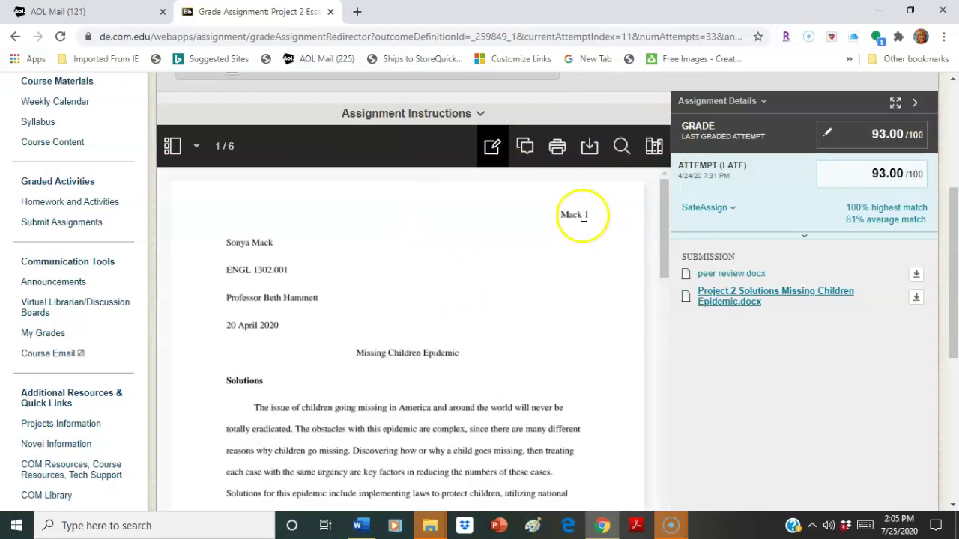
{"action": "mouse_move", "coordinate": [667, 200]}
{"action": "left_mouse_down"}
{"action": "mouse_move", "coordinate": [678, 308]}
{"action": "mouse_move", "coordinate": [663, 365]}
{"action": "mouse_move", "coordinate": [670, 484]}
{"action": "mouse_move", "coordinate": [652, 422]}
{"action": "mouse_move", "coordinate": [663, 195]}
{"action": "left_mouse_up"}
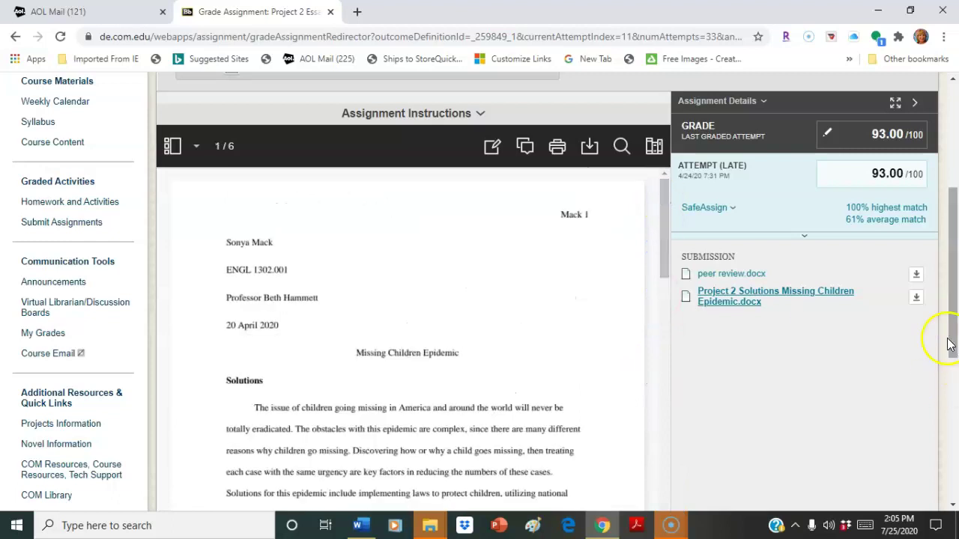
{"action": "left_click_drag", "start_coordinate": [955, 333], "coordinate": [954, 451]}
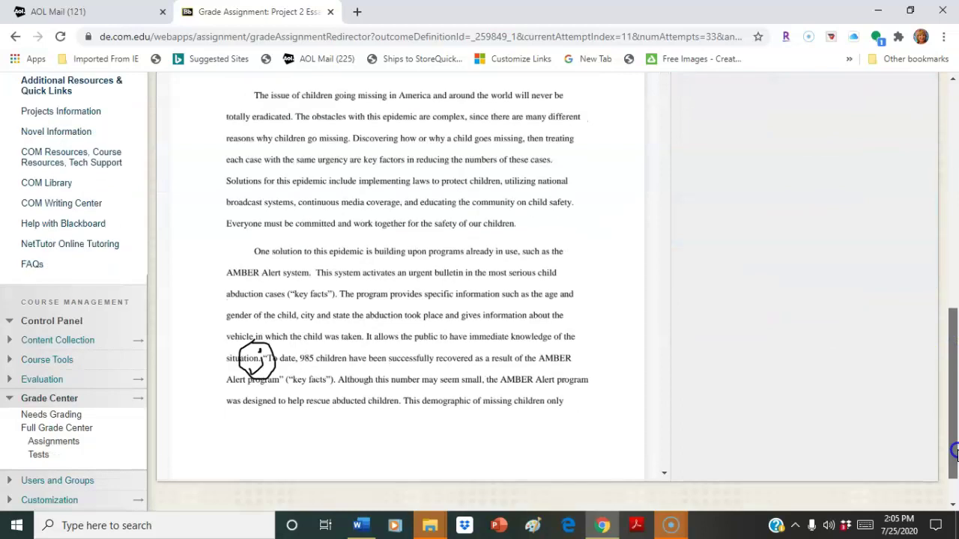
{"action": "left_click", "coordinate": [71, 429]}
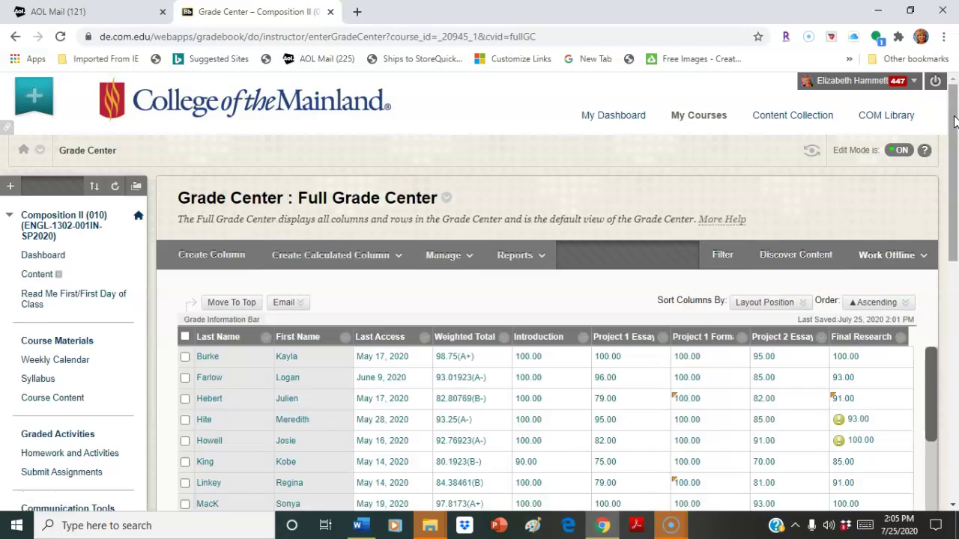
Step: Page through the grade columns and open options for the fourth student's 93.00 Final Research grade
{"action": "scroll", "coordinate": [954, 119], "scroll_direction": "down", "scroll_amount": 2}
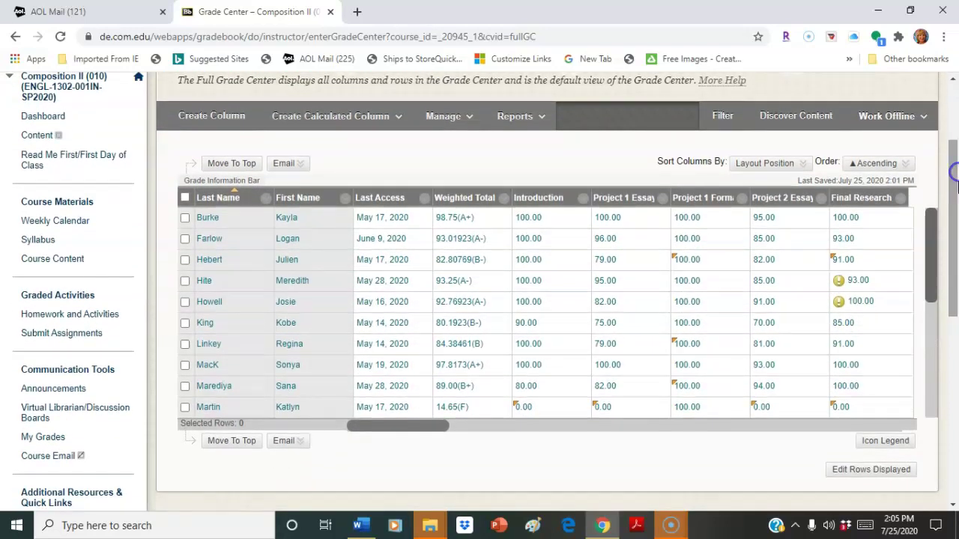
{"action": "left_click", "coordinate": [846, 425]}
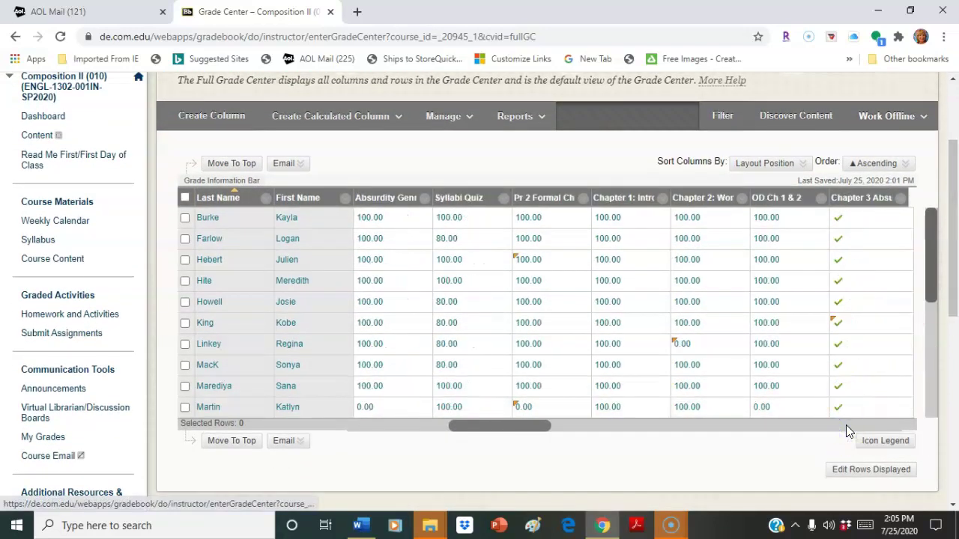
{"action": "left_click", "coordinate": [834, 427]}
{"action": "left_click", "coordinate": [812, 427]}
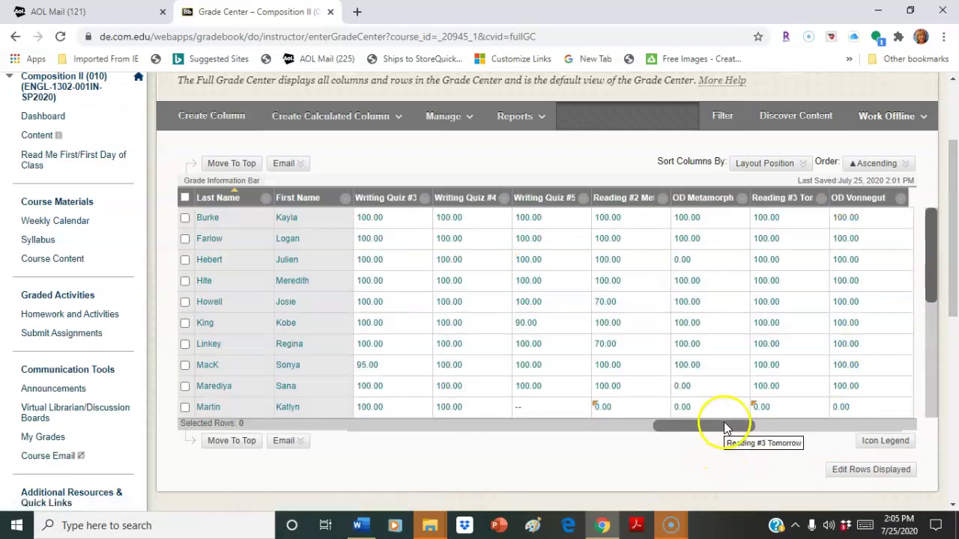
{"action": "left_click_drag", "start_coordinate": [723, 427], "coordinate": [493, 433]}
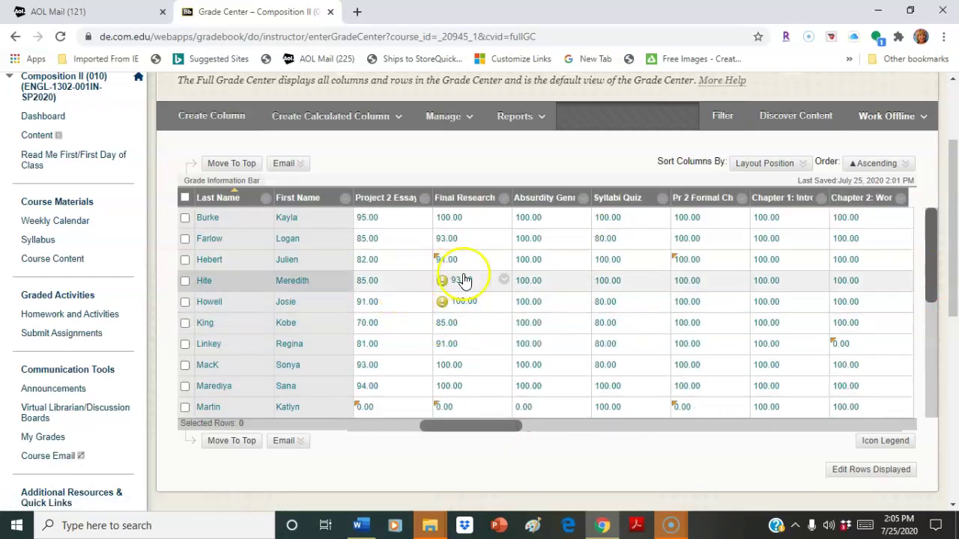
{"action": "left_click", "coordinate": [504, 281]}
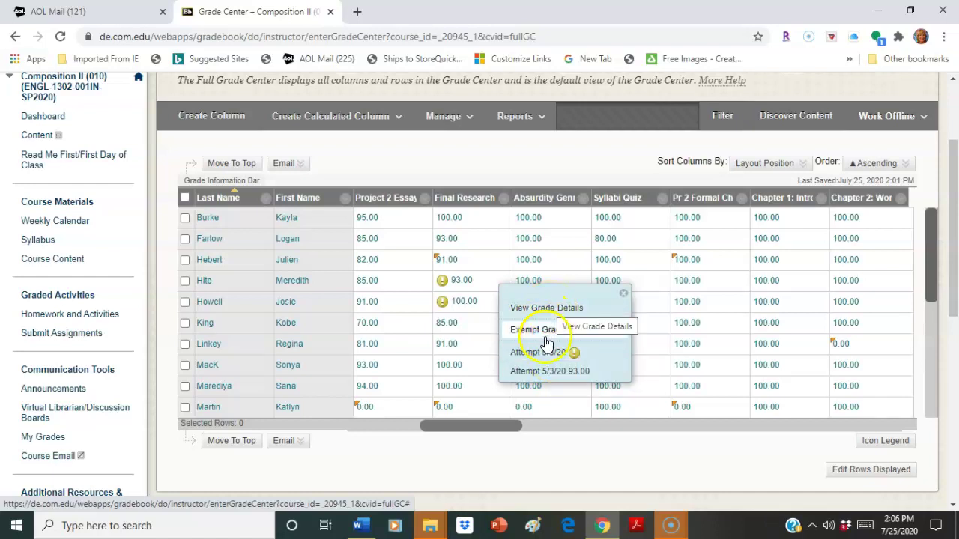
Step: From the grade details, ignore the earlier Final Research Essay Exam attempt, then return to the Grade Center
{"action": "left_click", "coordinate": [546, 310]}
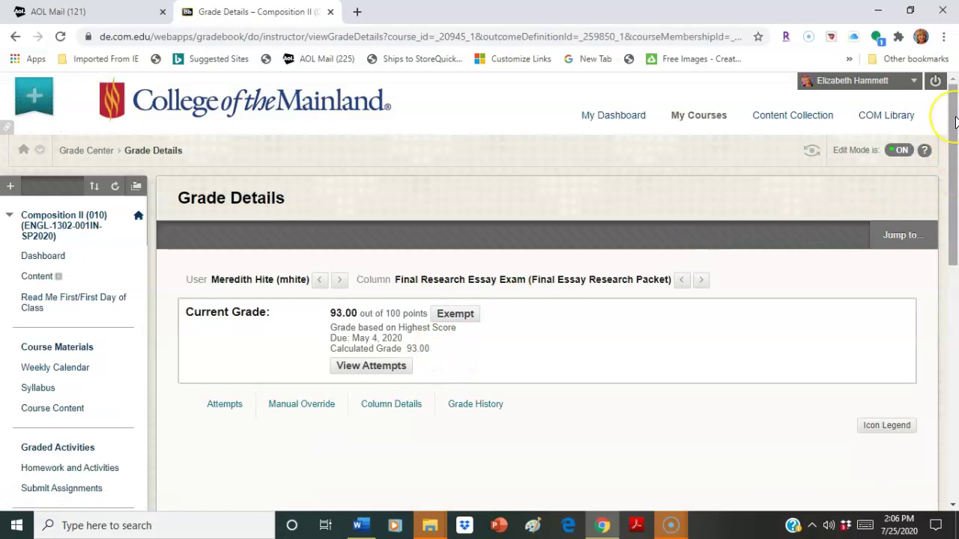
{"action": "left_click_drag", "start_coordinate": [955, 121], "coordinate": [955, 181]}
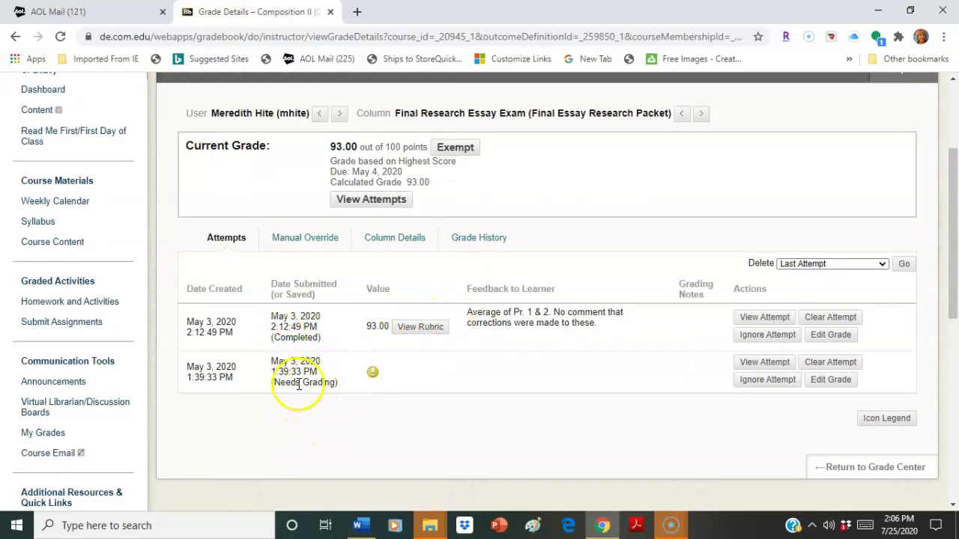
{"action": "left_click", "coordinate": [775, 389]}
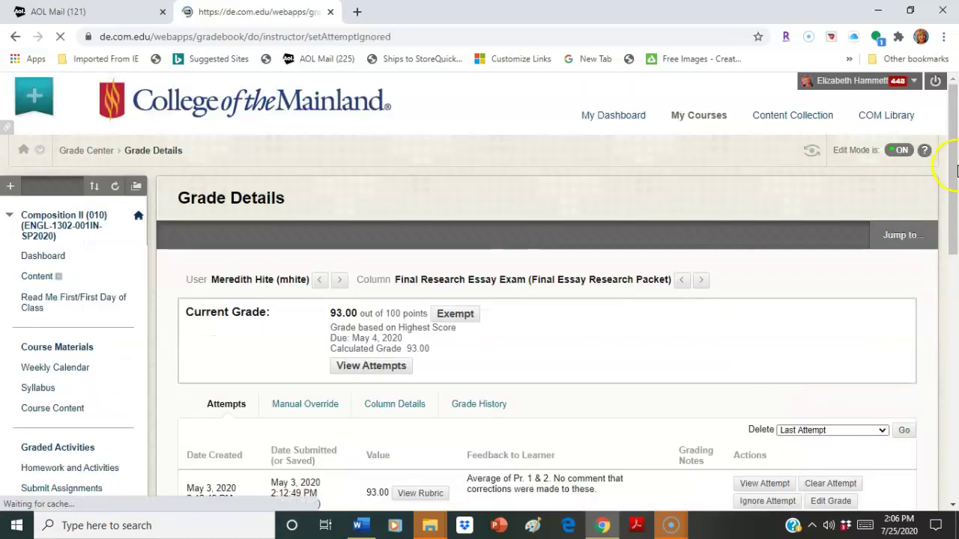
{"action": "scroll", "coordinate": [955, 294], "scroll_direction": "down", "scroll_amount": 4}
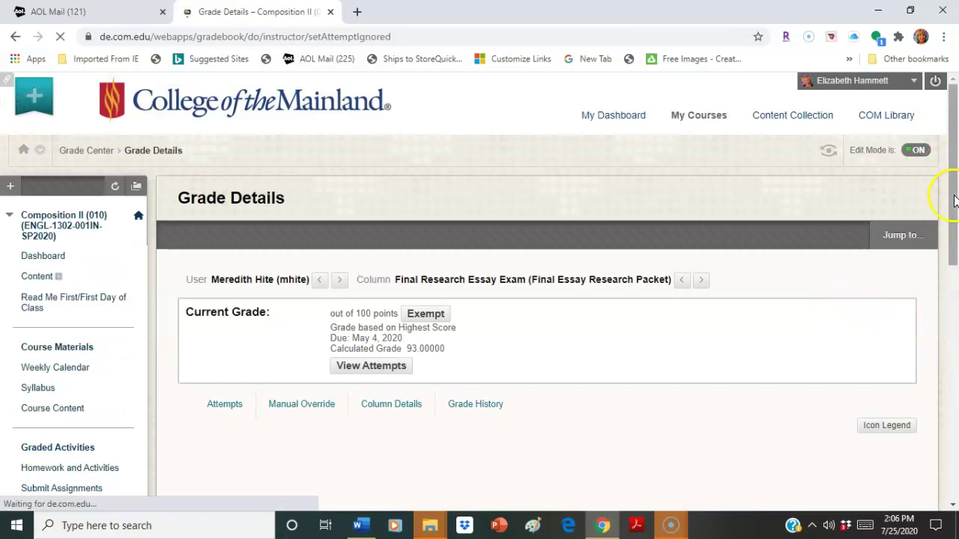
{"action": "scroll", "coordinate": [956, 388], "scroll_direction": "down", "scroll_amount": 4}
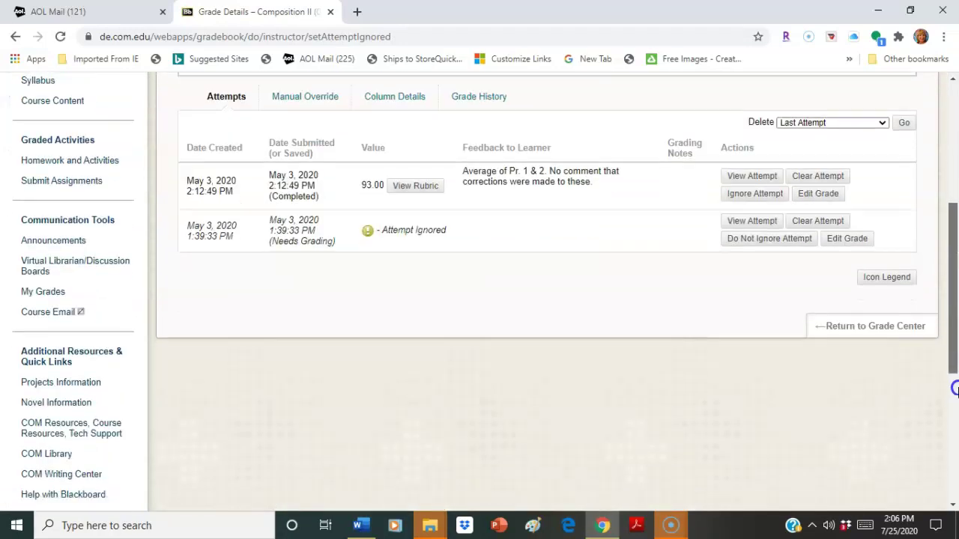
{"action": "left_click", "coordinate": [876, 335]}
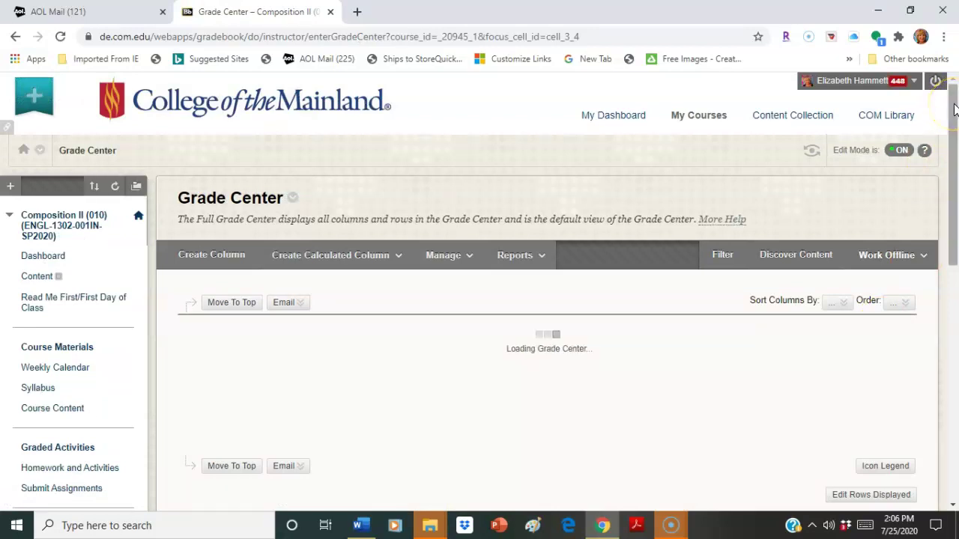
Step: Open the 4/27/20 attempt behind the 91.00 Project 2 Essay grade
{"action": "scroll", "coordinate": [876, 221], "scroll_direction": "down", "scroll_amount": 3}
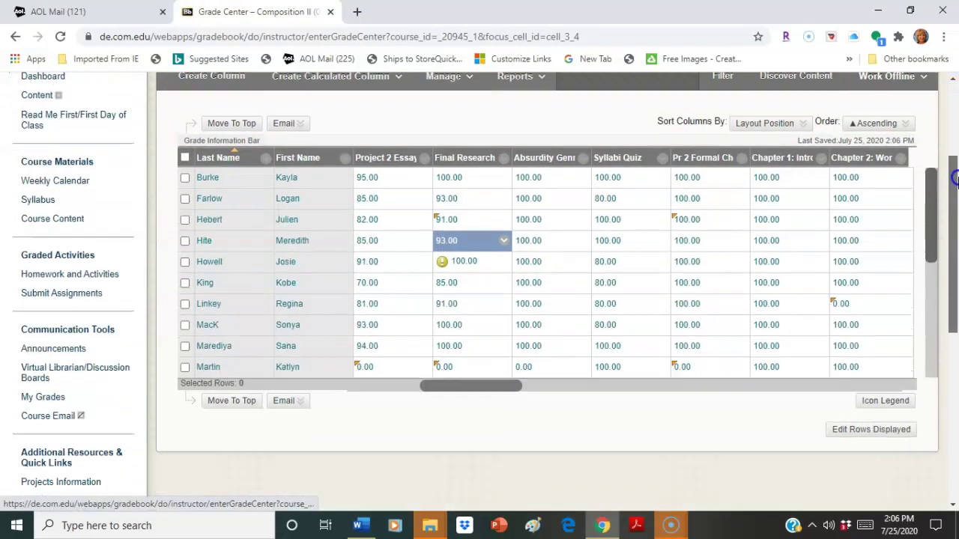
{"action": "left_click", "coordinate": [875, 221]}
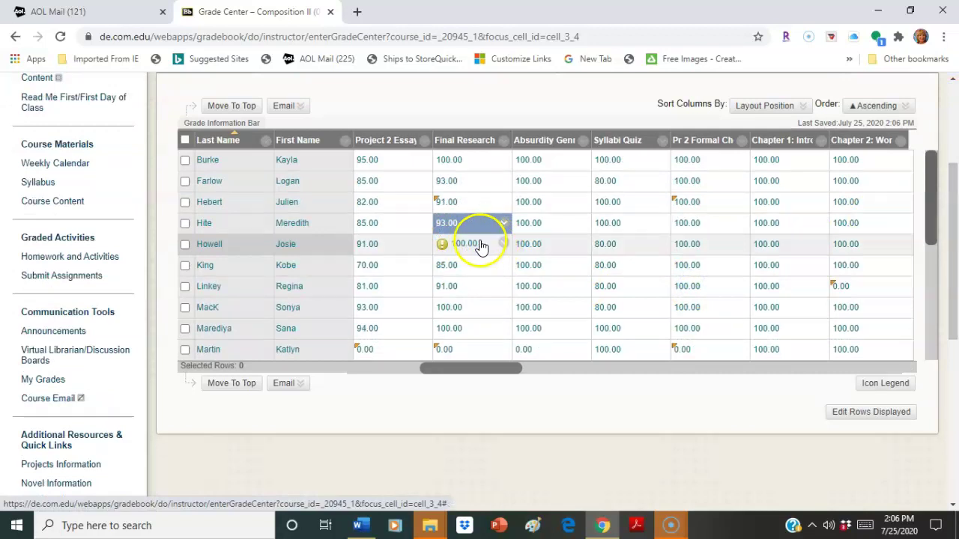
{"action": "left_click", "coordinate": [420, 247]}
{"action": "left_click", "coordinate": [445, 244]}
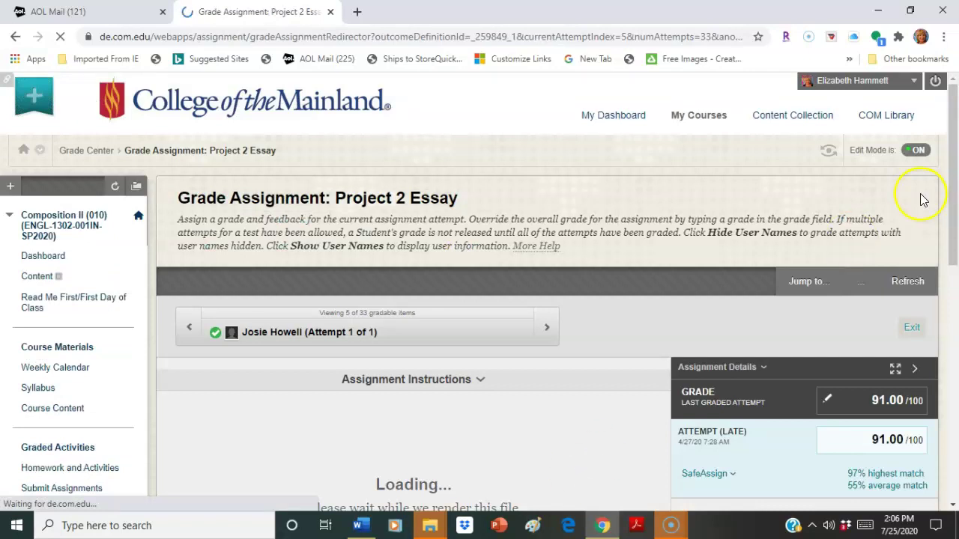
Step: Go to the course's Rubrics page through Course Tools in the Control Panel
{"action": "left_click_drag", "start_coordinate": [953, 111], "coordinate": [858, 425]}
{"action": "left_click", "coordinate": [38, 310]}
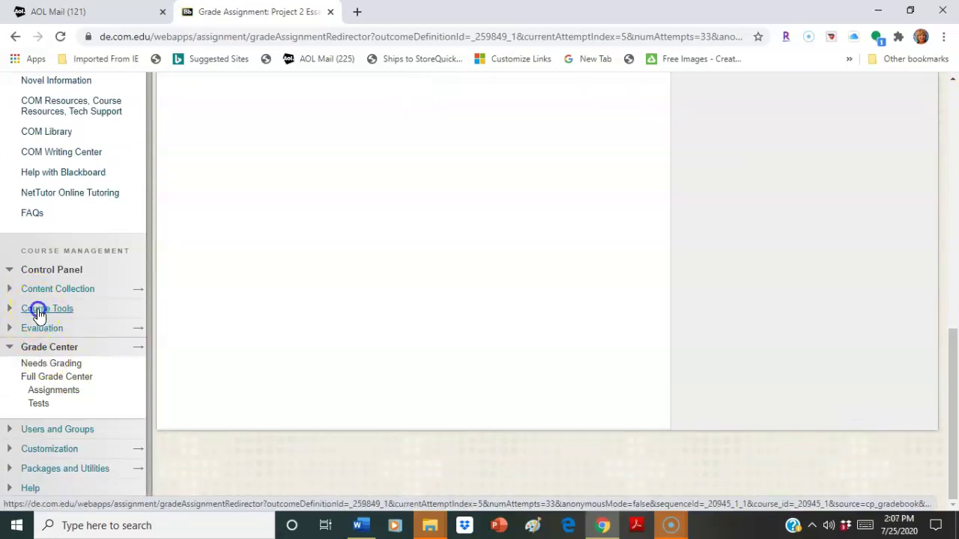
{"action": "left_click", "coordinate": [442, 326]}
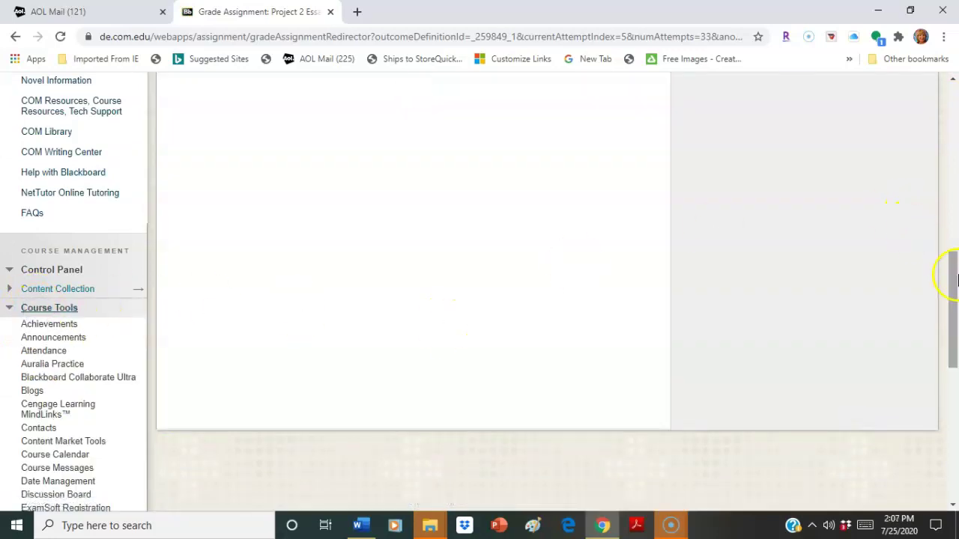
{"action": "left_click_drag", "start_coordinate": [954, 274], "coordinate": [952, 385]}
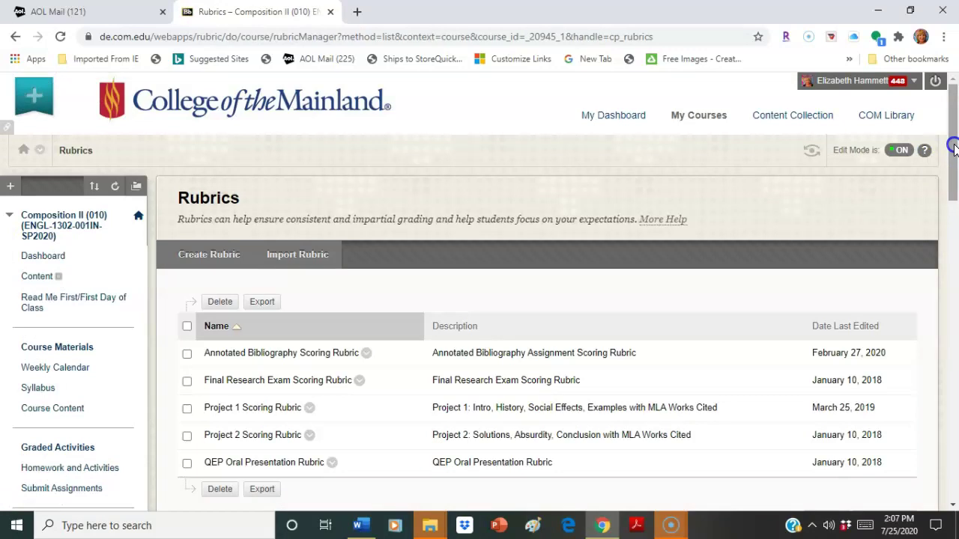
Step: Preview the Project 1 Scoring Rubric's criteria and point levels, then close the preview window
{"action": "left_click_drag", "start_coordinate": [950, 147], "coordinate": [955, 180]}
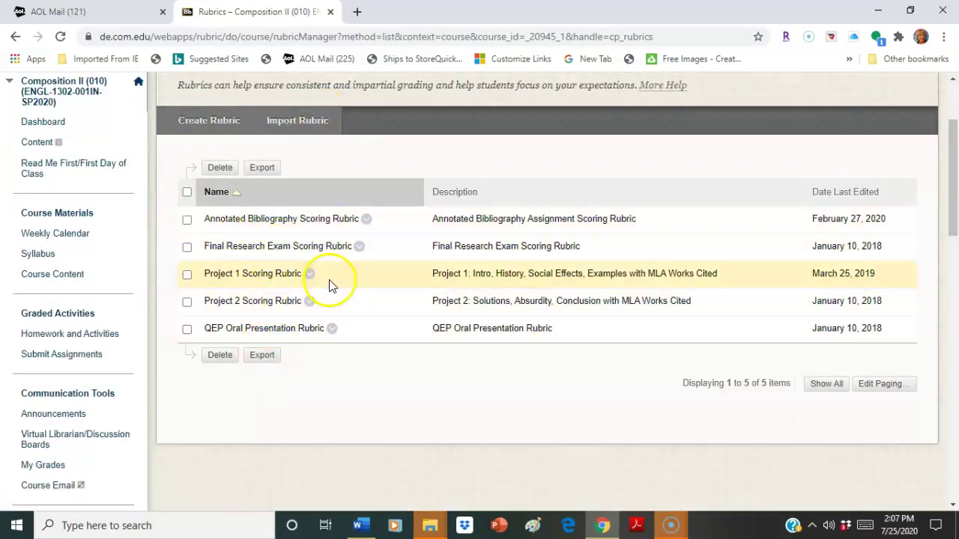
{"action": "left_click", "coordinate": [310, 274]}
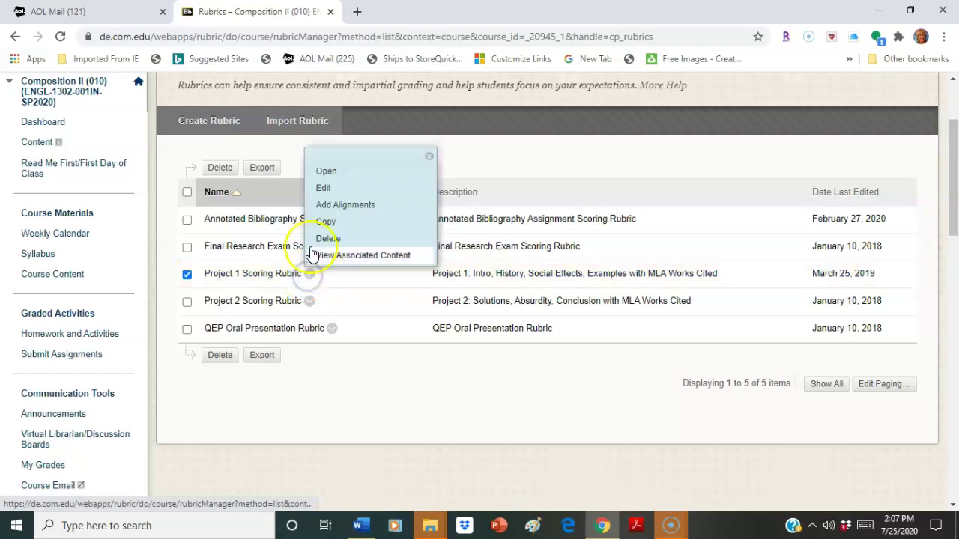
{"action": "left_click", "coordinate": [323, 173]}
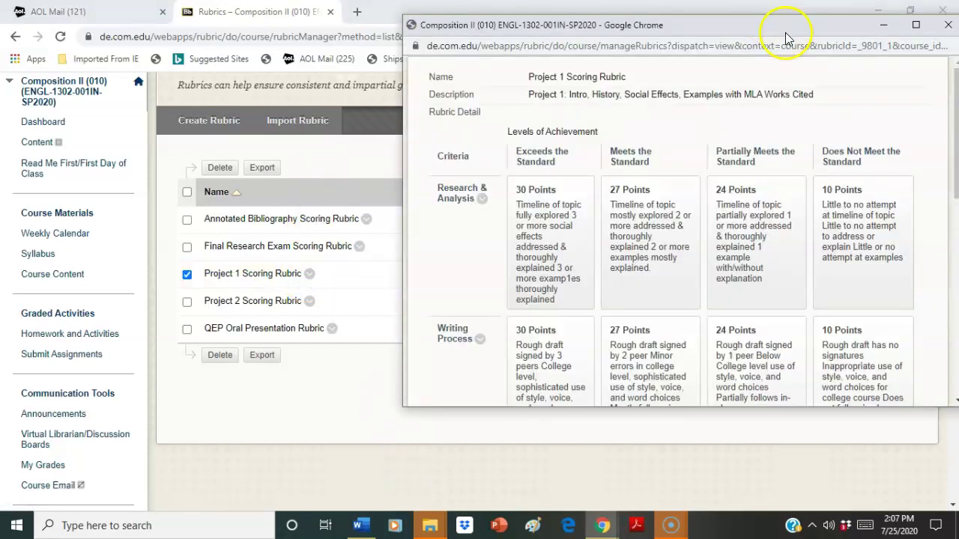
{"action": "left_click_drag", "start_coordinate": [787, 28], "coordinate": [681, 37]}
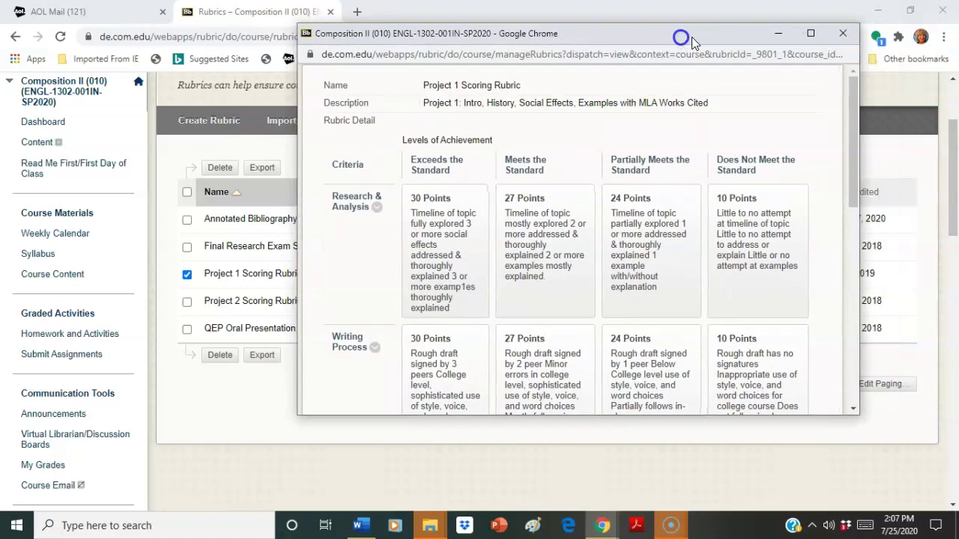
{"action": "left_click", "coordinate": [843, 35]}
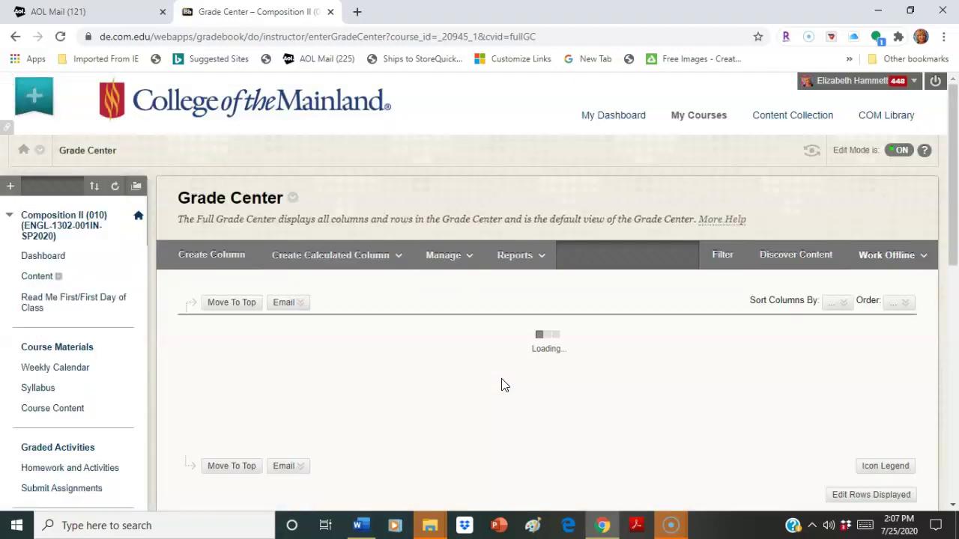
Step: Open the seventh row's 5/4/20 Project 2 Essay attempt, scored 81.00, on the Grade Assignment page
{"action": "left_click", "coordinate": [954, 140]}
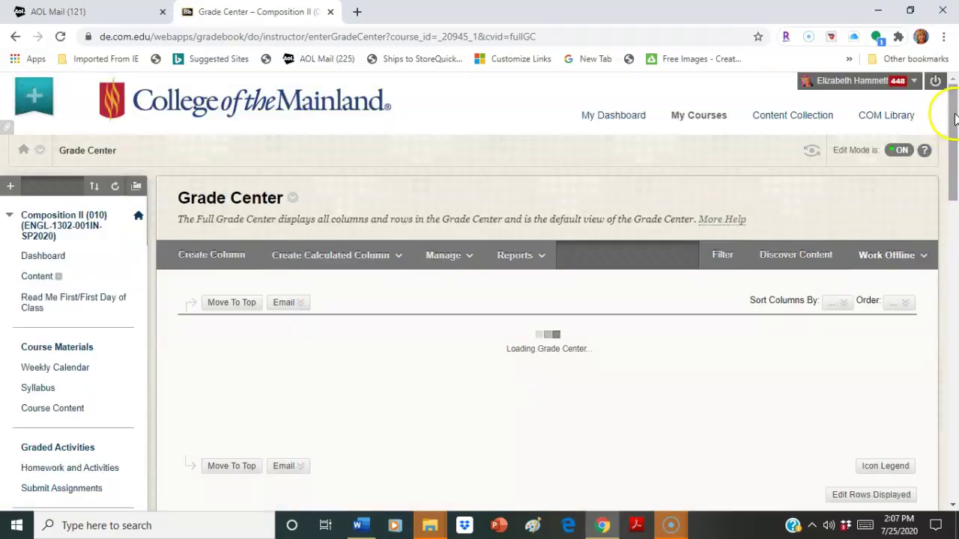
{"action": "left_click_drag", "start_coordinate": [955, 119], "coordinate": [955, 166]}
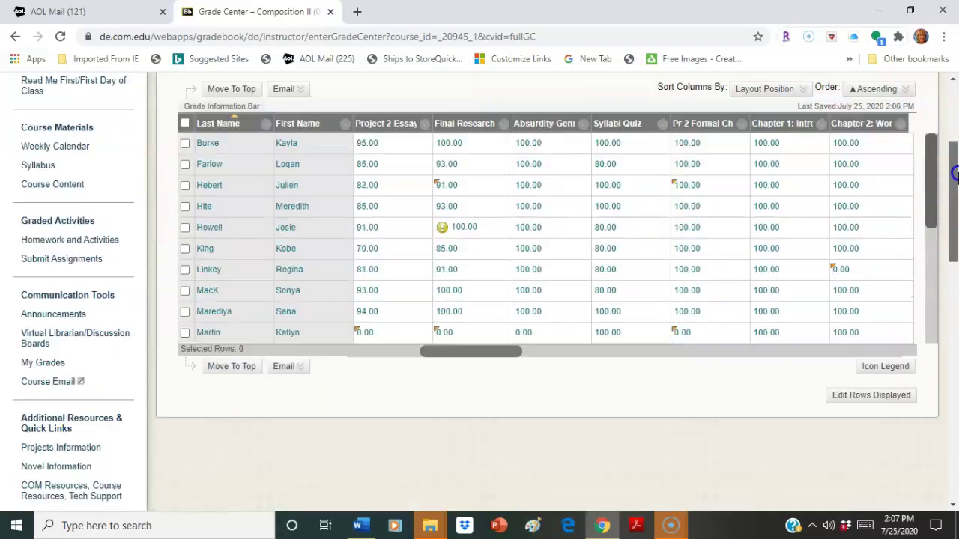
{"action": "left_click", "coordinate": [503, 227]}
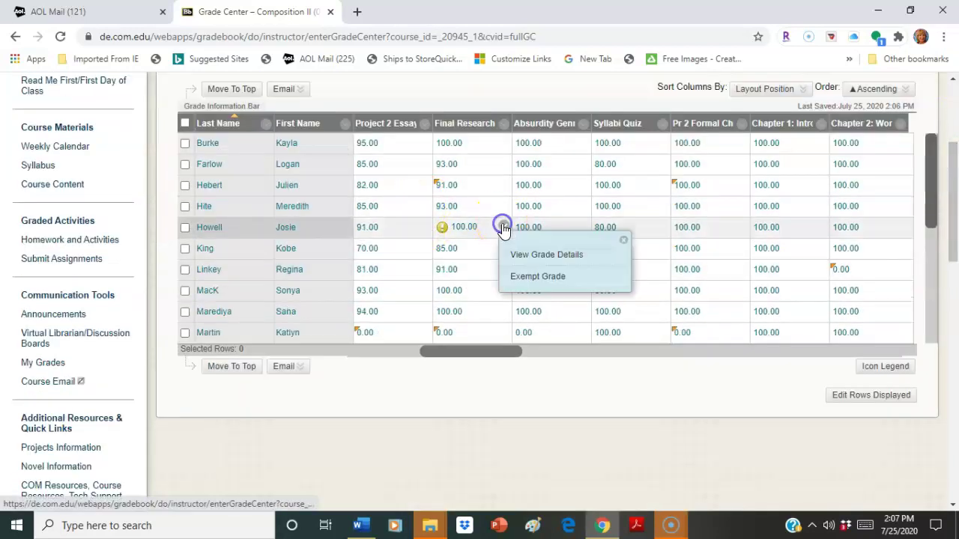
{"action": "left_click", "coordinate": [524, 422]}
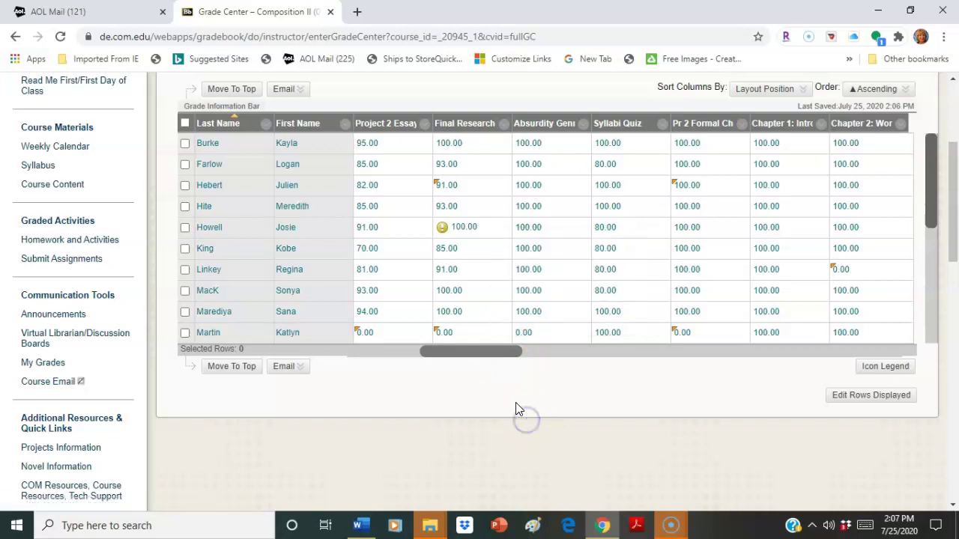
{"action": "left_click", "coordinate": [424, 270]}
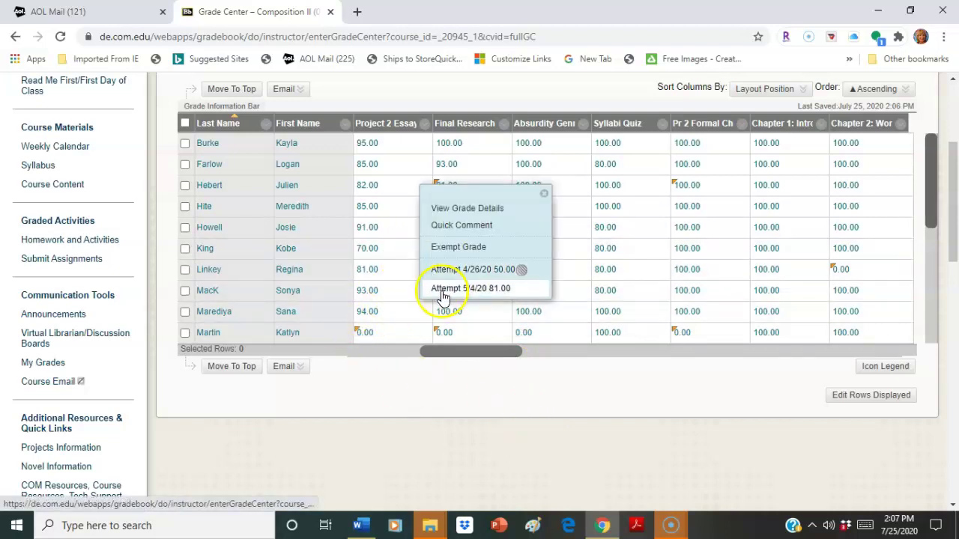
{"action": "left_click", "coordinate": [442, 294]}
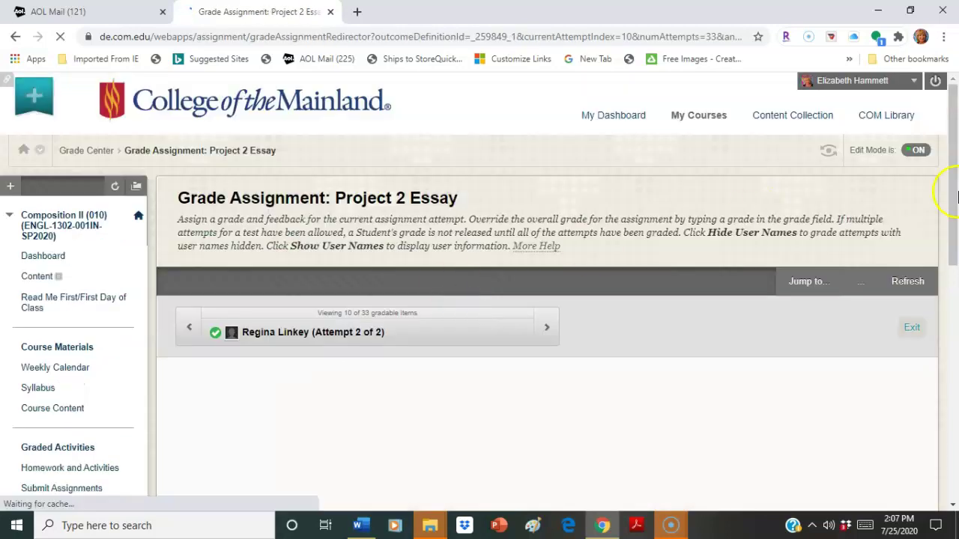
Step: Expand the attempt panel to show the 81/100 grade, 25% SafeAssign match, rubric link and learner feedback
{"action": "left_click_drag", "start_coordinate": [949, 129], "coordinate": [956, 221]}
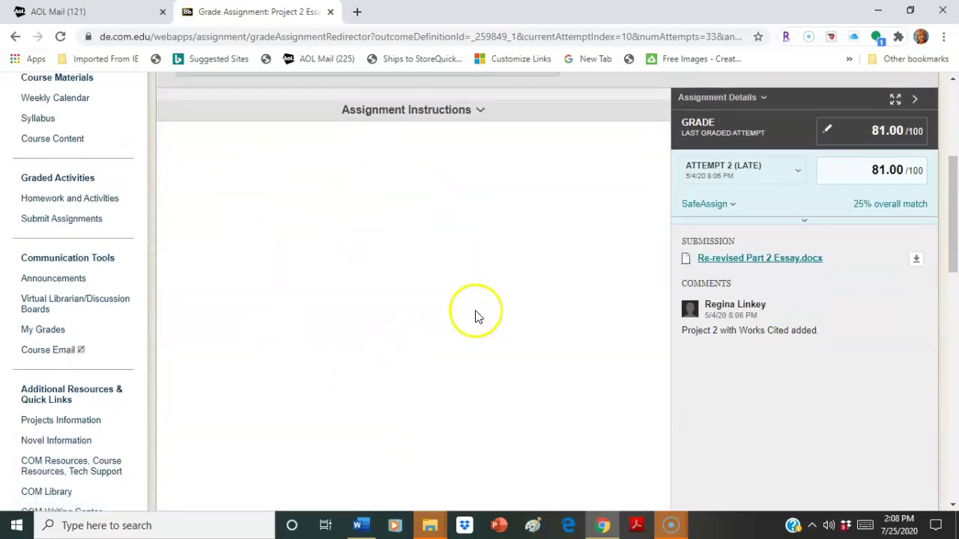
{"action": "left_click", "coordinate": [808, 222]}
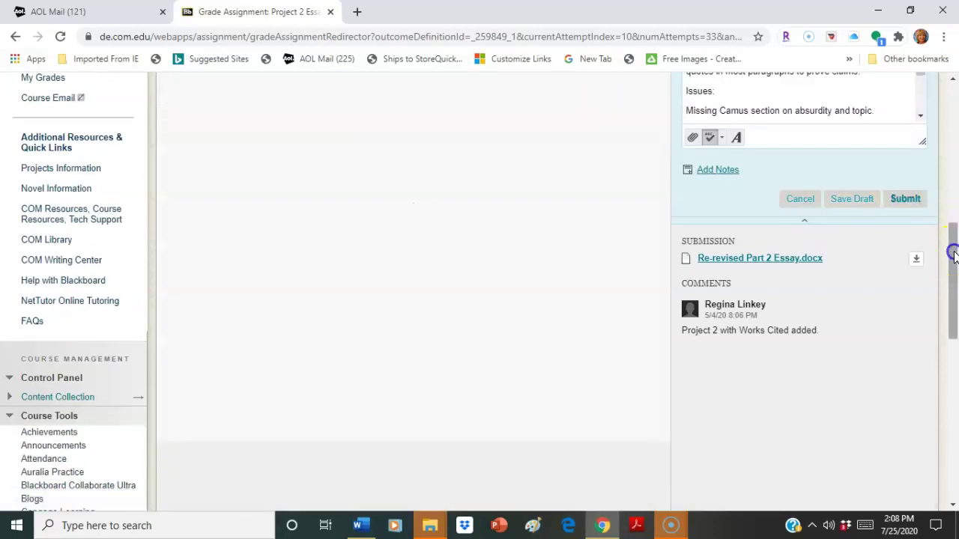
{"action": "scroll", "coordinate": [950, 186], "scroll_direction": "up", "scroll_amount": 1}
{"action": "scroll", "coordinate": [950, 186], "scroll_direction": "up", "scroll_amount": 3}
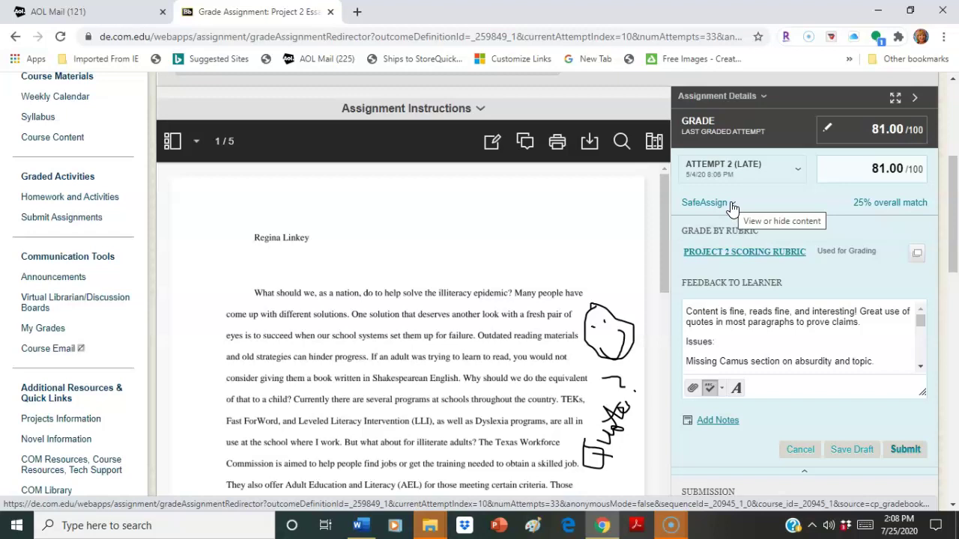
Step: Expand SafeAssign details and open the essay's 25% match originality report in a new tab
{"action": "left_click", "coordinate": [802, 215]}
{"action": "left_click", "coordinate": [714, 206]}
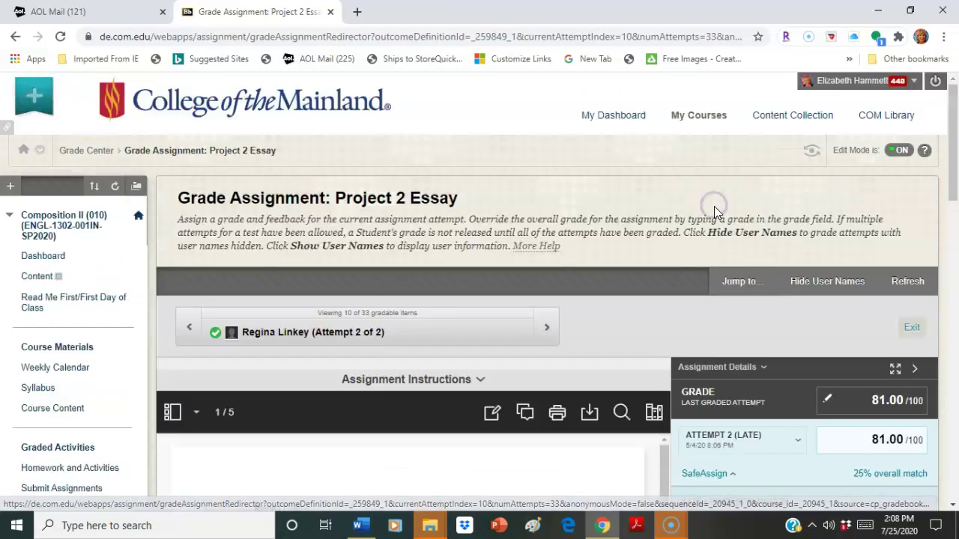
{"action": "left_click_drag", "start_coordinate": [952, 211], "coordinate": [955, 241]}
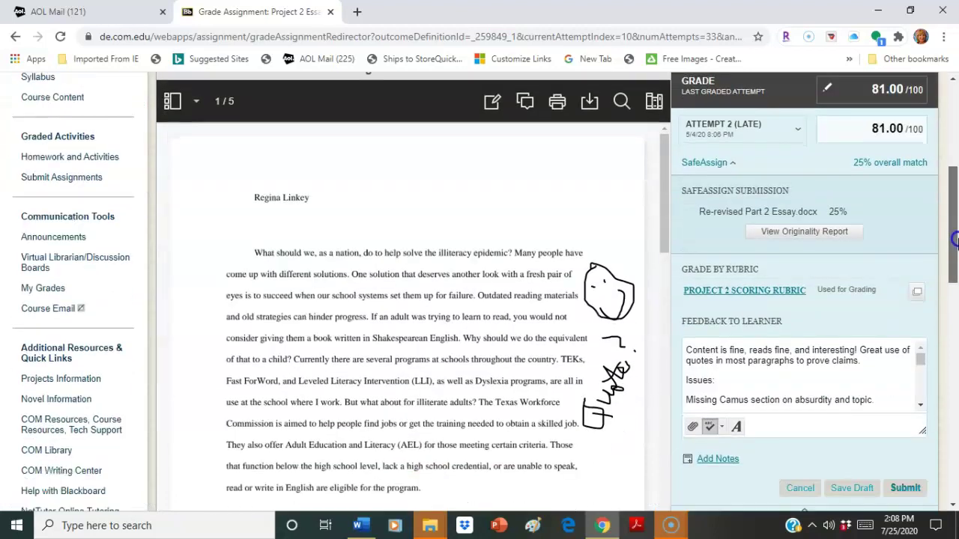
{"action": "left_click", "coordinate": [809, 234]}
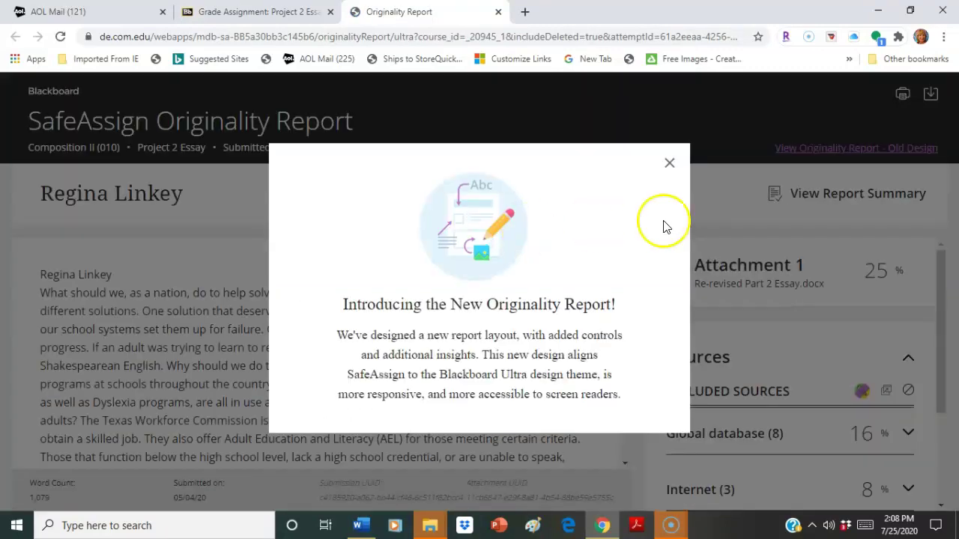
Step: Dismiss the report introduction and compare the 77% flagged passage with its original source
{"action": "left_click", "coordinate": [670, 163]}
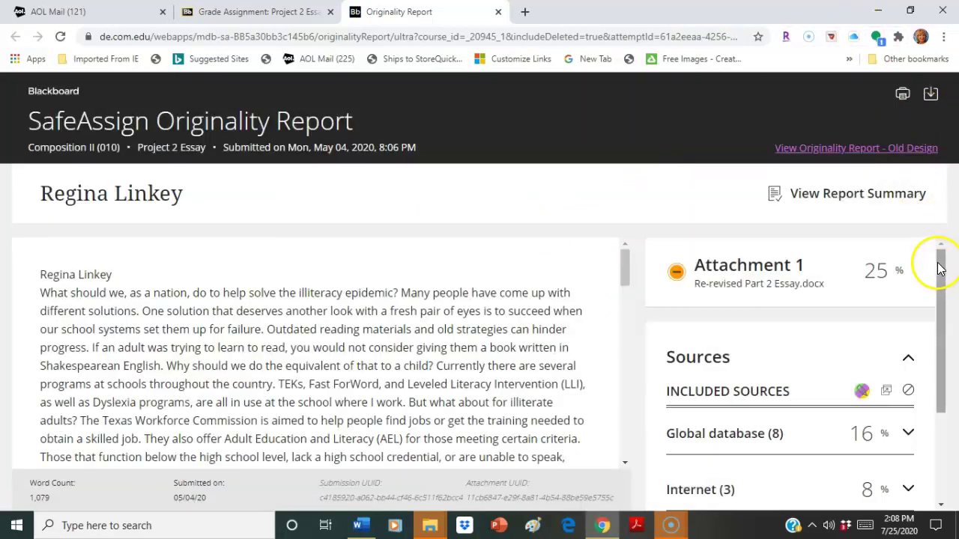
{"action": "left_click_drag", "start_coordinate": [941, 270], "coordinate": [940, 284]}
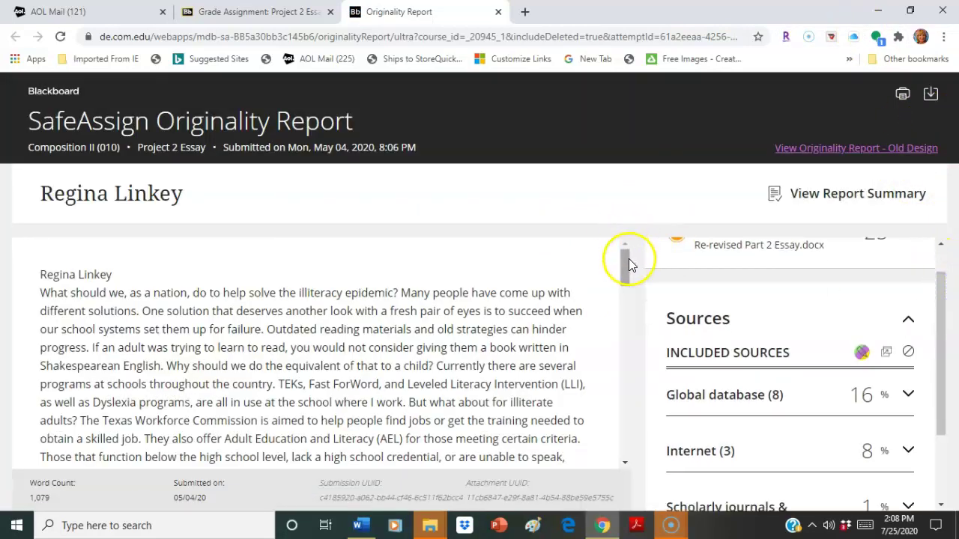
{"action": "left_click_drag", "start_coordinate": [627, 259], "coordinate": [629, 322]}
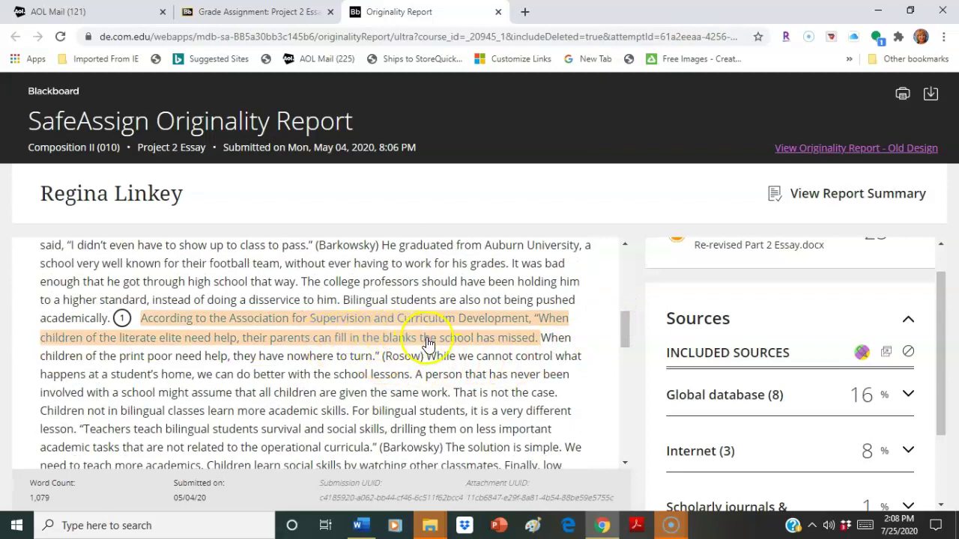
{"action": "left_click", "coordinate": [454, 342]}
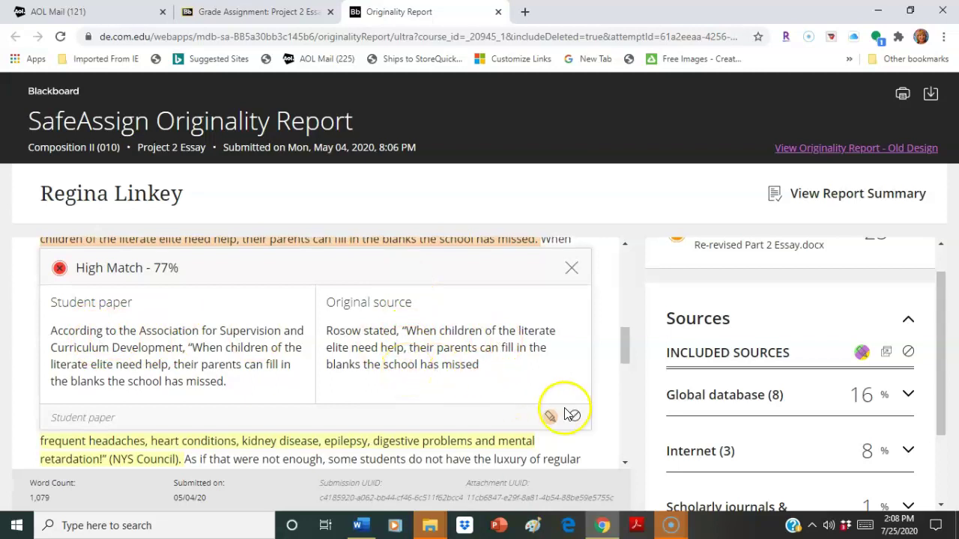
Step: Expand the Global database sources (8 at 16%), close the match card, and scroll to Works Cited
{"action": "left_click", "coordinate": [908, 398]}
{"action": "left_click_drag", "start_coordinate": [936, 352], "coordinate": [934, 317]}
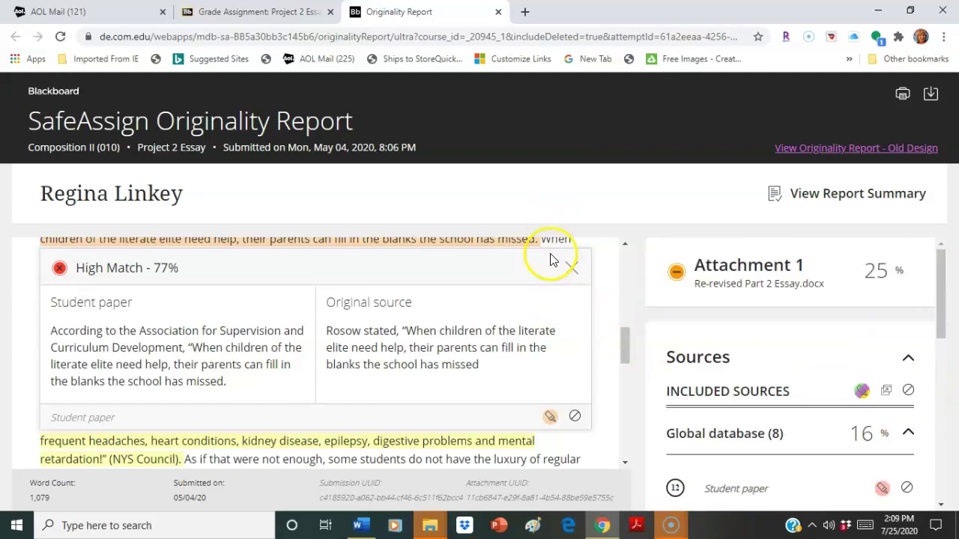
{"action": "left_click", "coordinate": [571, 267]}
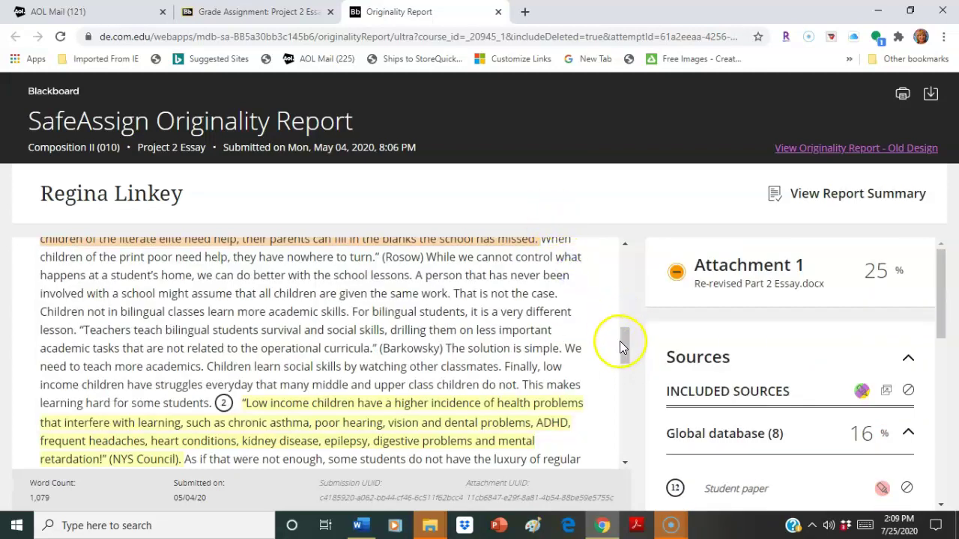
{"action": "left_click_drag", "start_coordinate": [620, 341], "coordinate": [625, 334]}
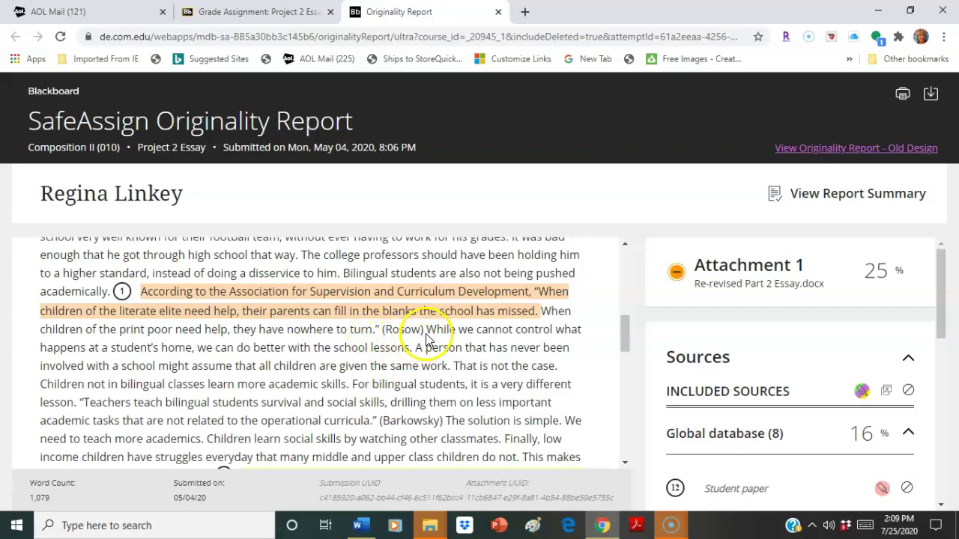
{"action": "left_click_drag", "start_coordinate": [624, 331], "coordinate": [625, 353]}
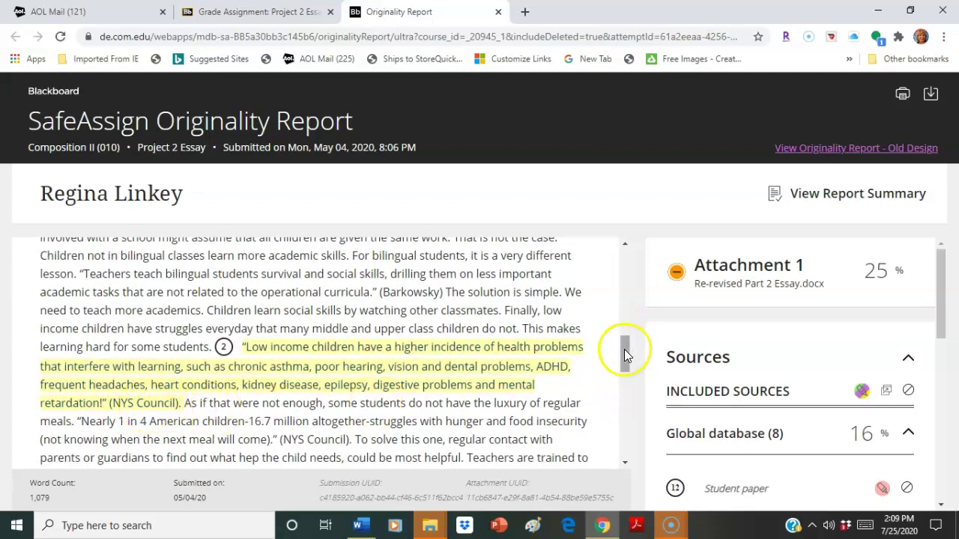
{"action": "left_click_drag", "start_coordinate": [624, 349], "coordinate": [628, 423]}
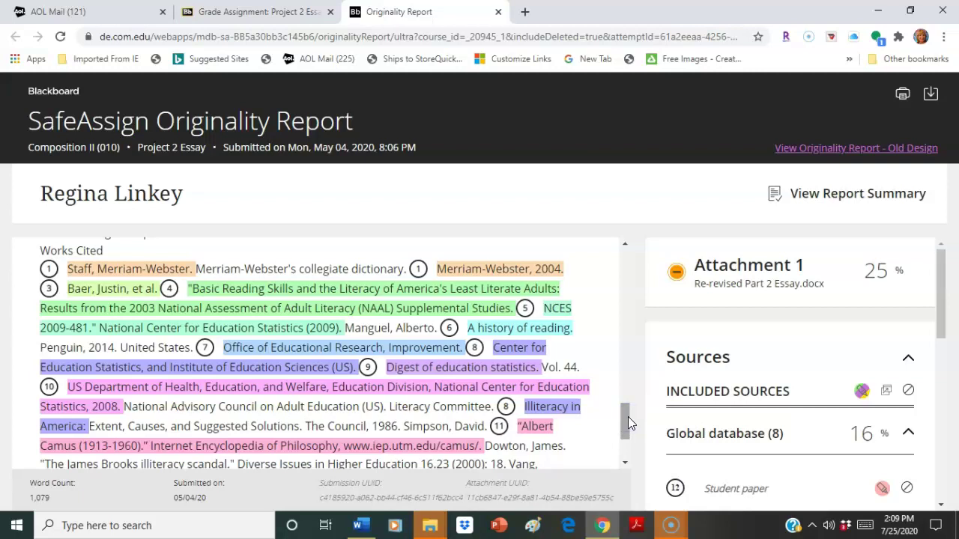
{"action": "left_click_drag", "start_coordinate": [627, 418], "coordinate": [622, 250]}
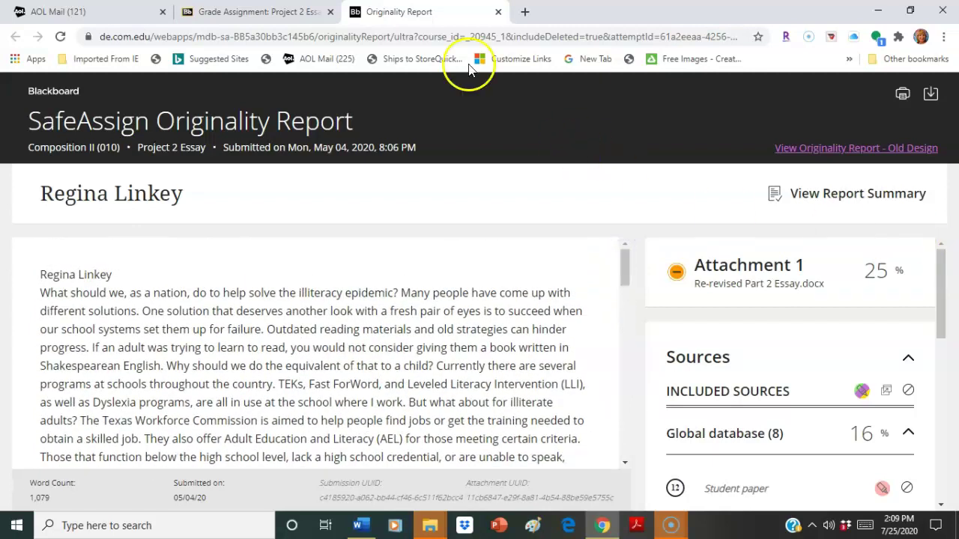
Step: Close the originality report tab and open the Project 2 Scoring Rubric
{"action": "left_click", "coordinate": [497, 13]}
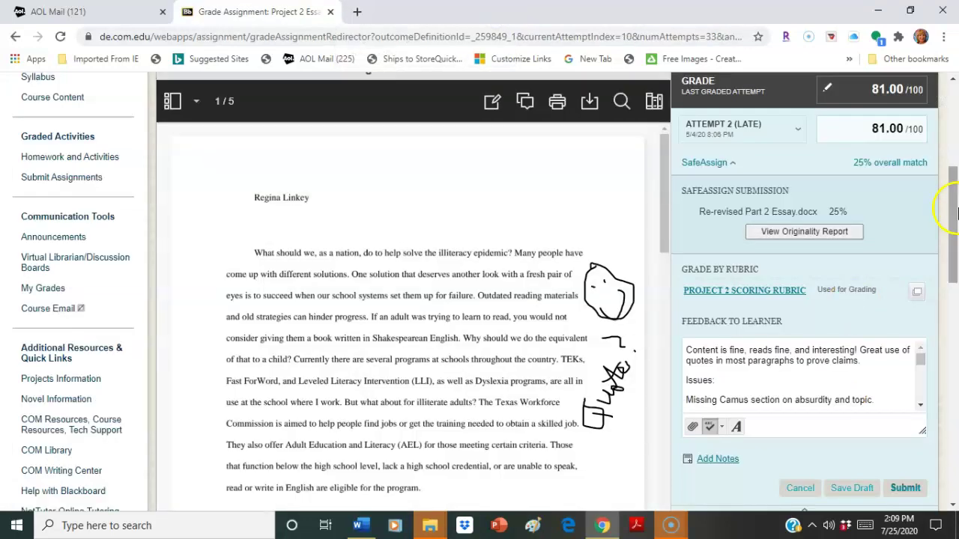
{"action": "left_click_drag", "start_coordinate": [955, 196], "coordinate": [955, 214]}
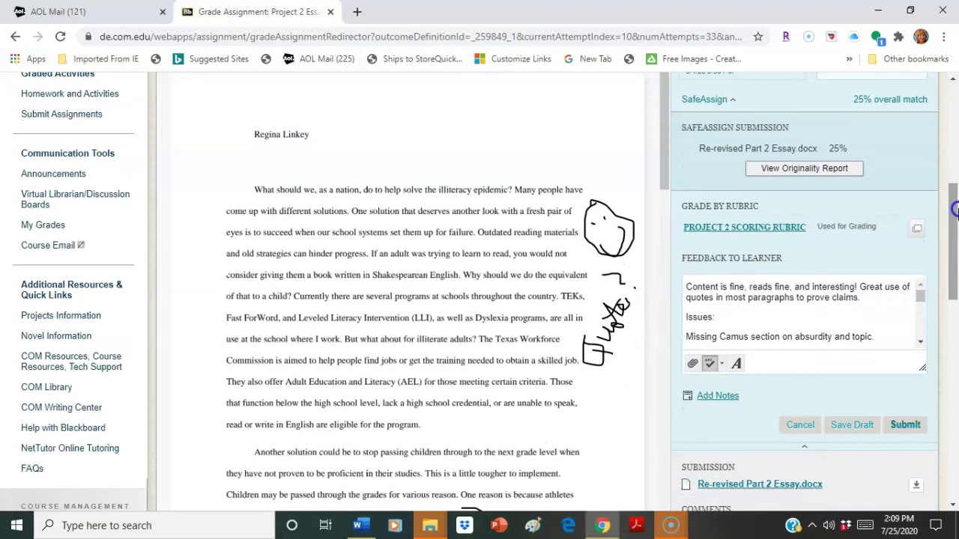
{"action": "left_click", "coordinate": [731, 231]}
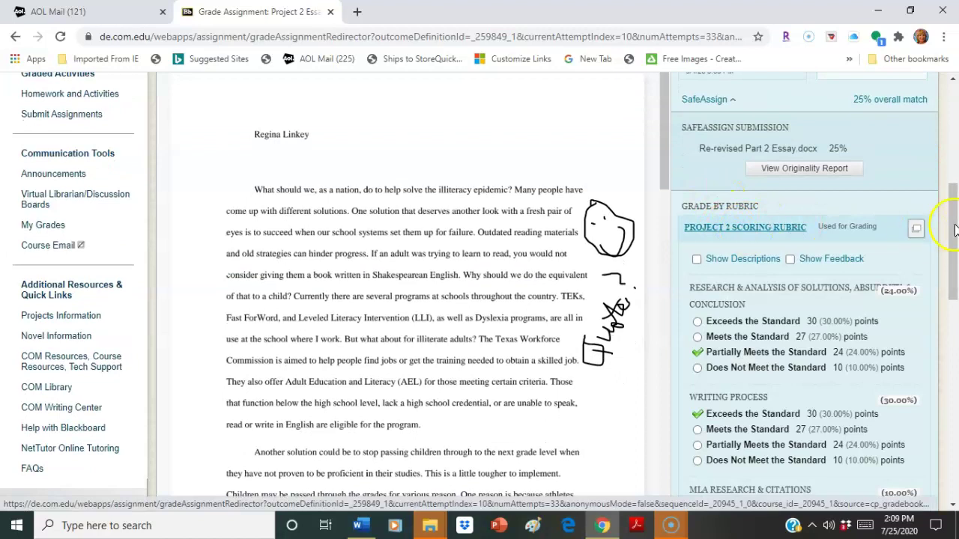
{"action": "left_click_drag", "start_coordinate": [955, 218], "coordinate": [956, 311]}
Step: Rate Standard English Conventions as Meets the Standard, bringing the rubric total to 81.00/100
{"action": "scroll", "coordinate": [907, 446], "scroll_direction": "up", "scroll_amount": 2}
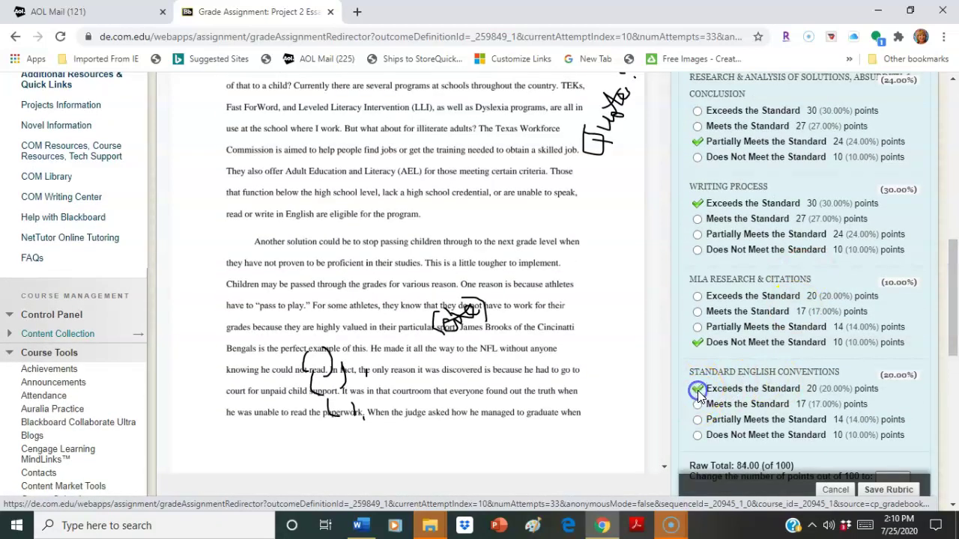
{"action": "scroll", "coordinate": [945, 311], "scroll_direction": "down", "scroll_amount": 3}
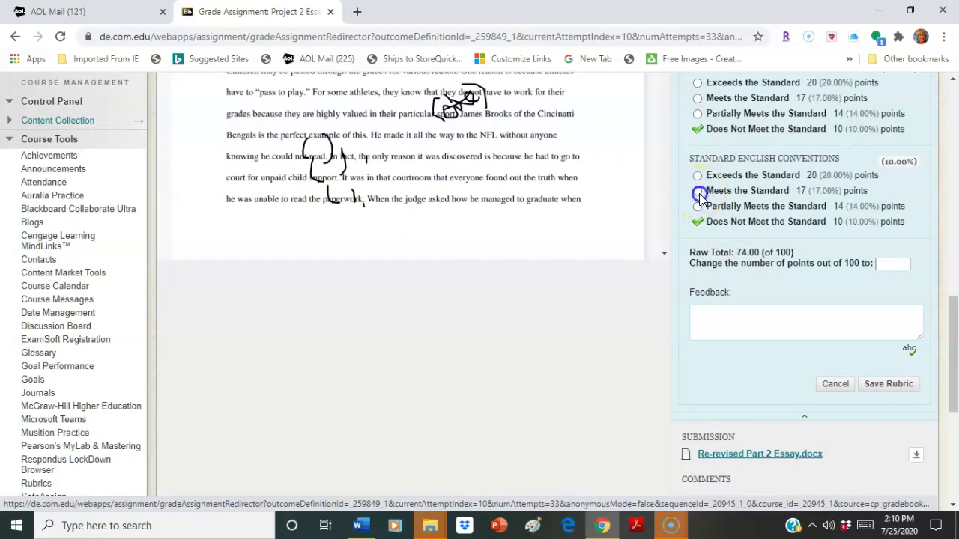
{"action": "left_click", "coordinate": [738, 326]}
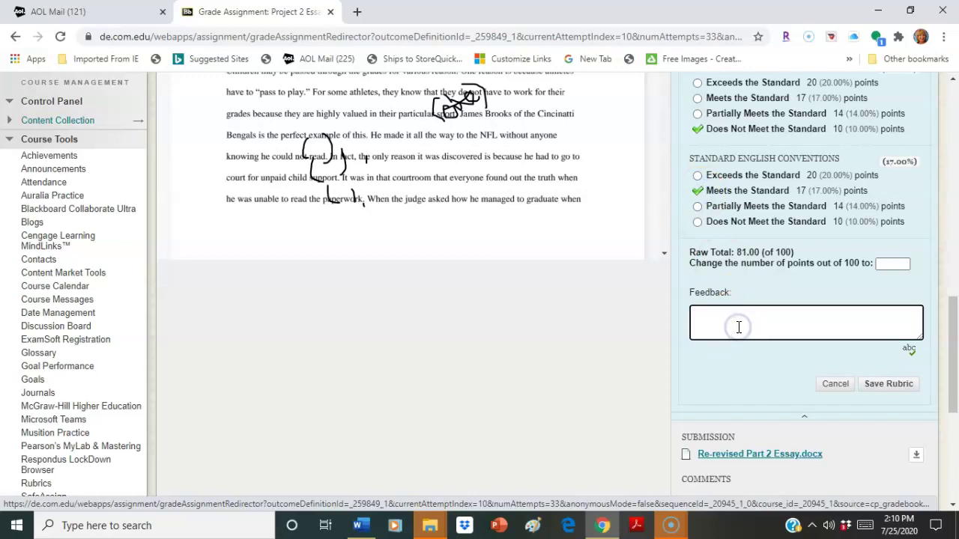
{"action": "left_click_drag", "start_coordinate": [953, 385], "coordinate": [953, 248]}
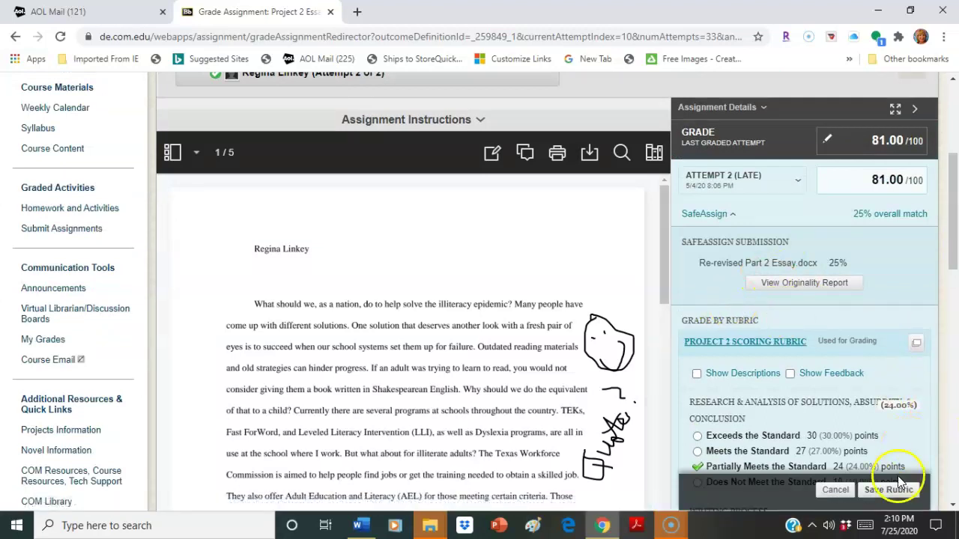
Step: Save the rubric and return to the Grade Assignment header showing attempt 2 at 81.00/100
{"action": "left_click", "coordinate": [834, 490]}
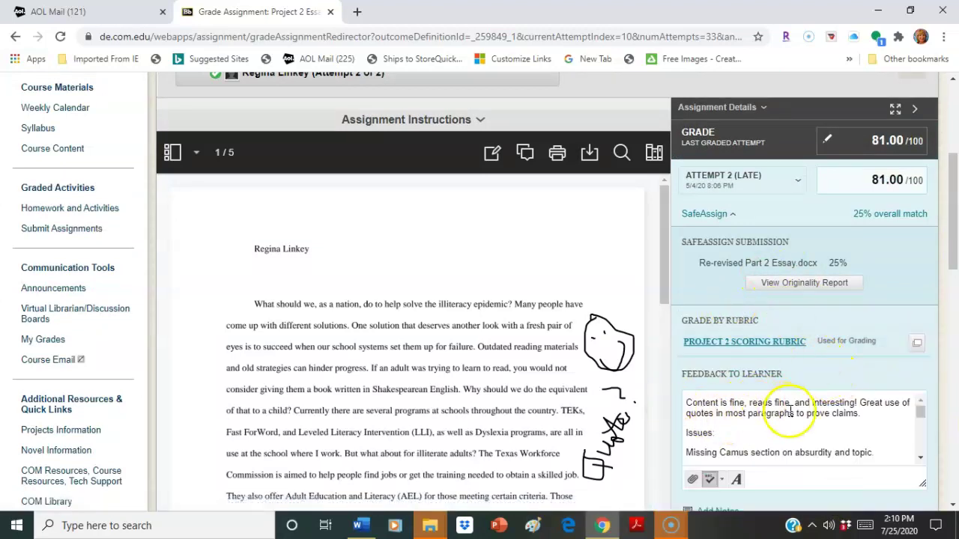
{"action": "left_click_drag", "start_coordinate": [954, 233], "coordinate": [954, 283]}
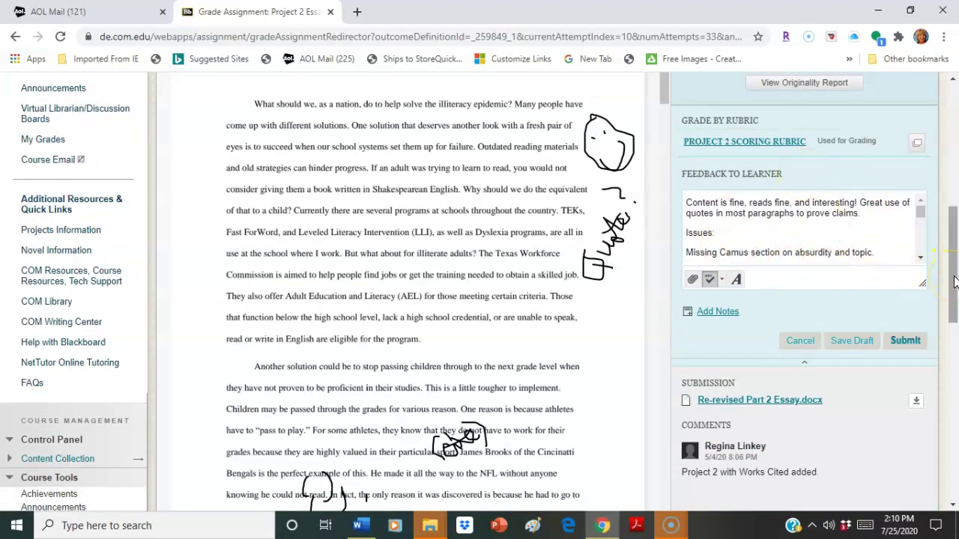
{"action": "left_click_drag", "start_coordinate": [955, 281], "coordinate": [953, 255]}
{"action": "left_click_drag", "start_coordinate": [661, 150], "coordinate": [638, 128]}
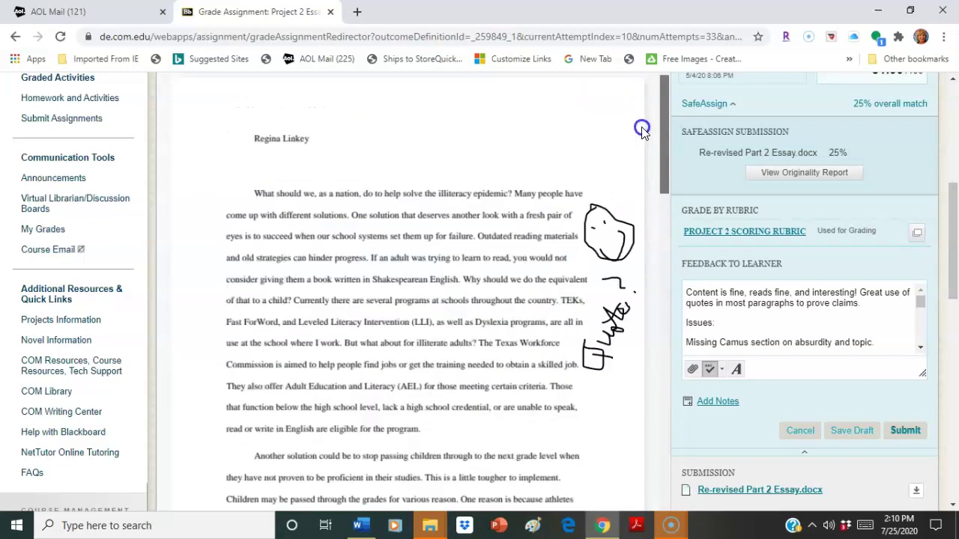
{"action": "mouse_move", "coordinate": [955, 259]}
{"action": "left_mouse_down"}
{"action": "mouse_move", "coordinate": [955, 294]}
{"action": "mouse_move", "coordinate": [954, 274]}
{"action": "left_mouse_up"}
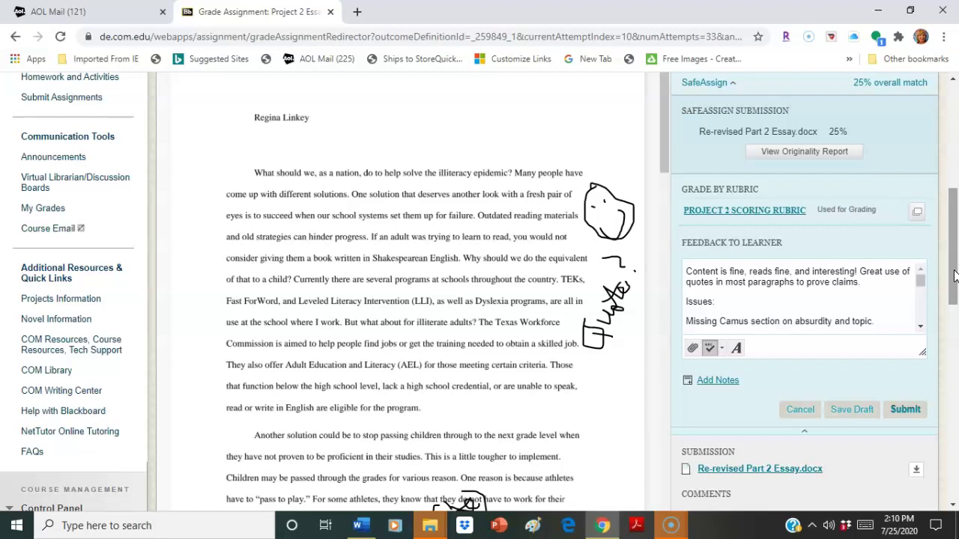
{"action": "left_click_drag", "start_coordinate": [954, 274], "coordinate": [948, 229]}
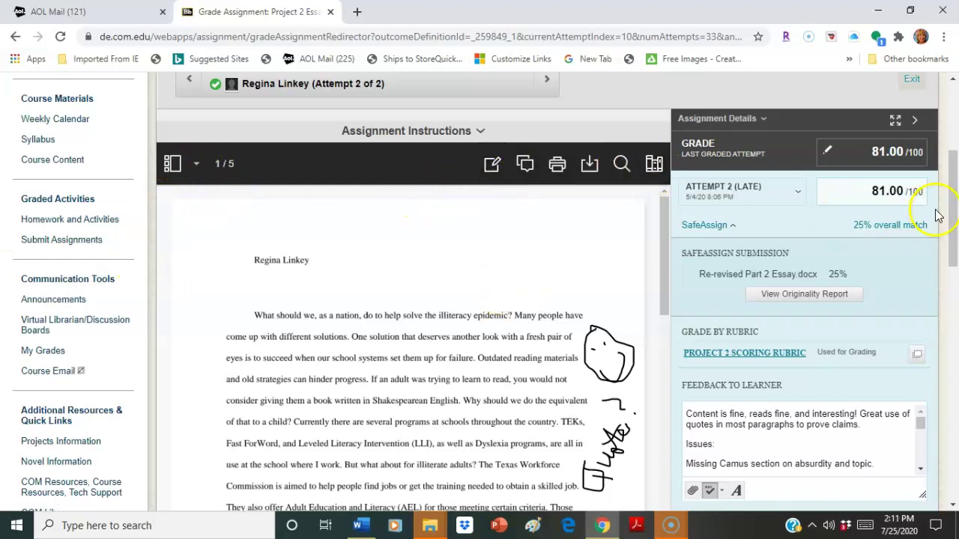
{"action": "left_click_drag", "start_coordinate": [953, 231], "coordinate": [953, 289]}
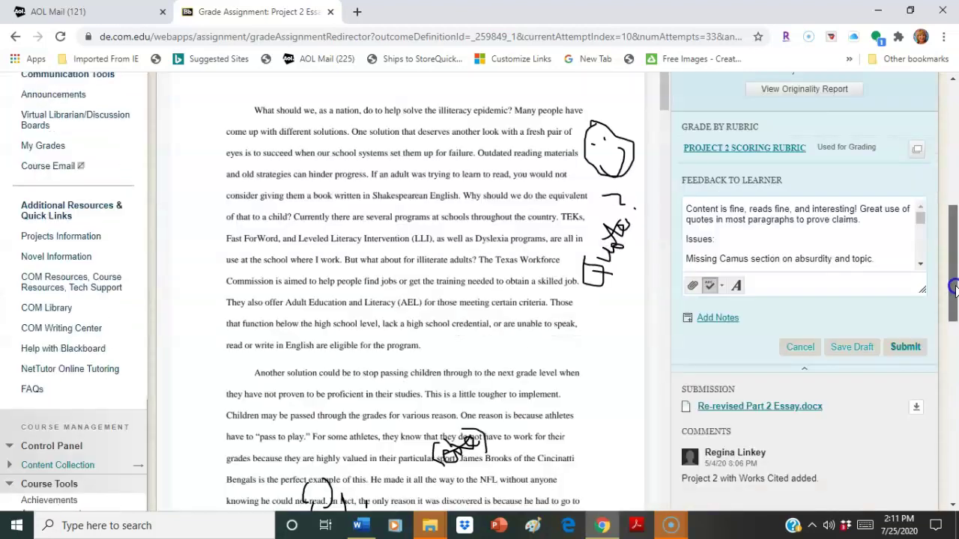
{"action": "left_click_drag", "start_coordinate": [954, 199], "coordinate": [953, 103]}
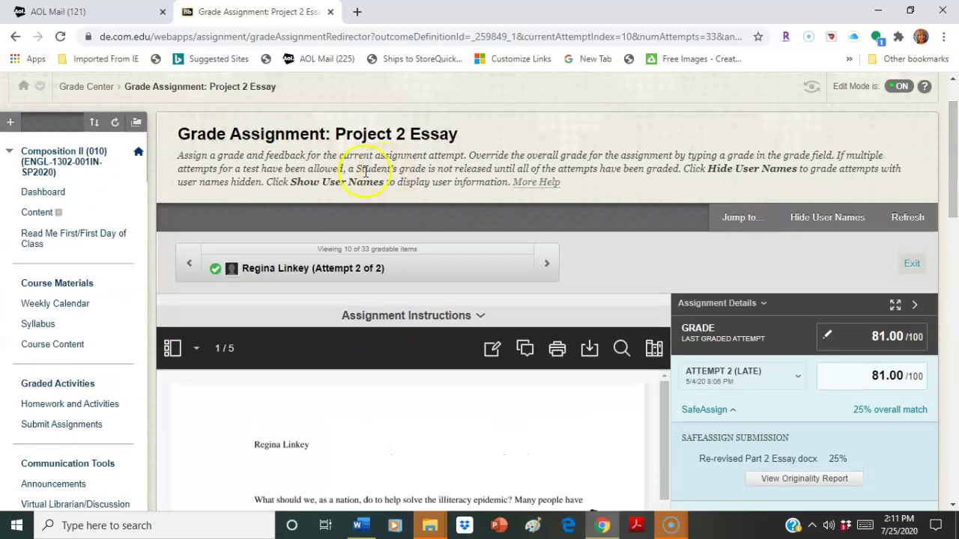